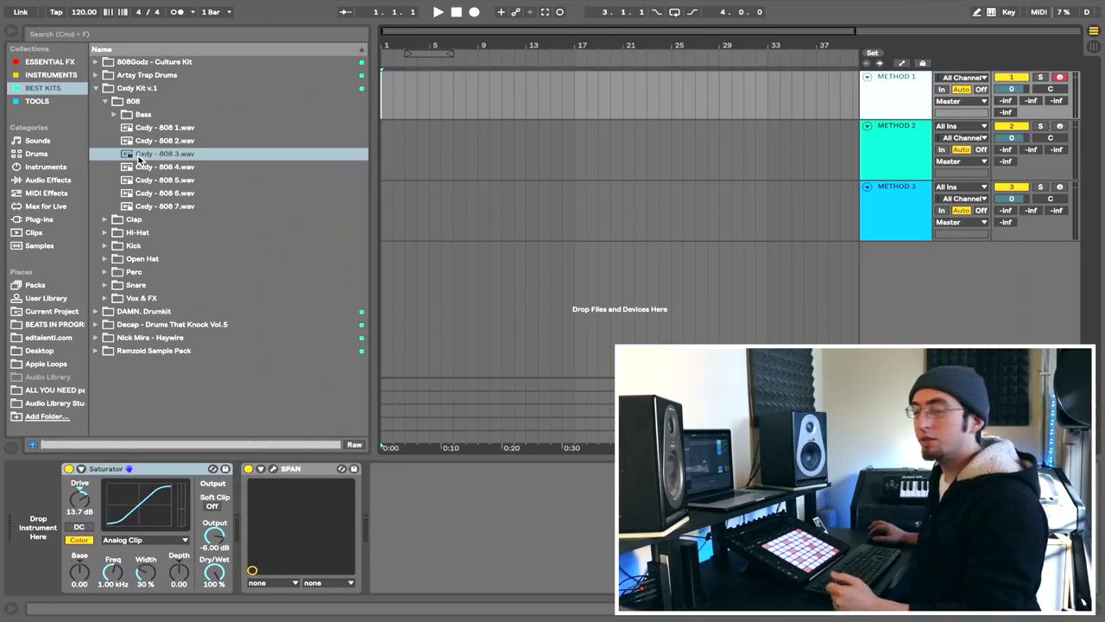
Preview the Cxdy - 808 3.wav sample in the browser
left_click(138, 157)
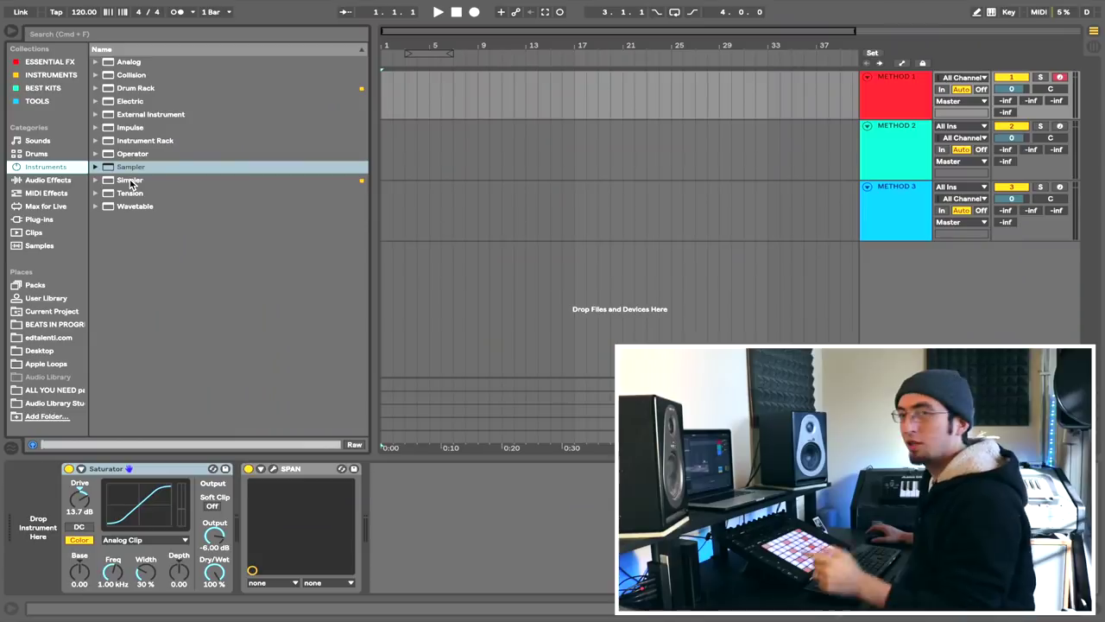
Put a Simpler on METHOD 1, load Cxdy - 808 3.wav from Best Kits into it, and hide the browser
left_click_drag(130, 183, 43, 550)
left_click(43, 87)
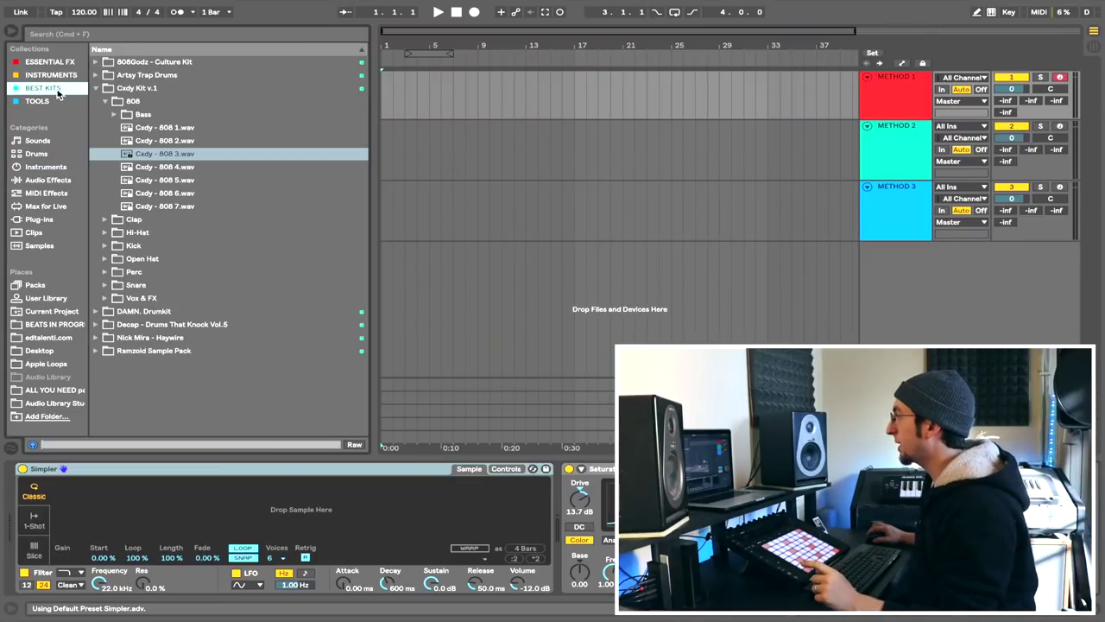
left_click_drag(141, 151, 294, 509)
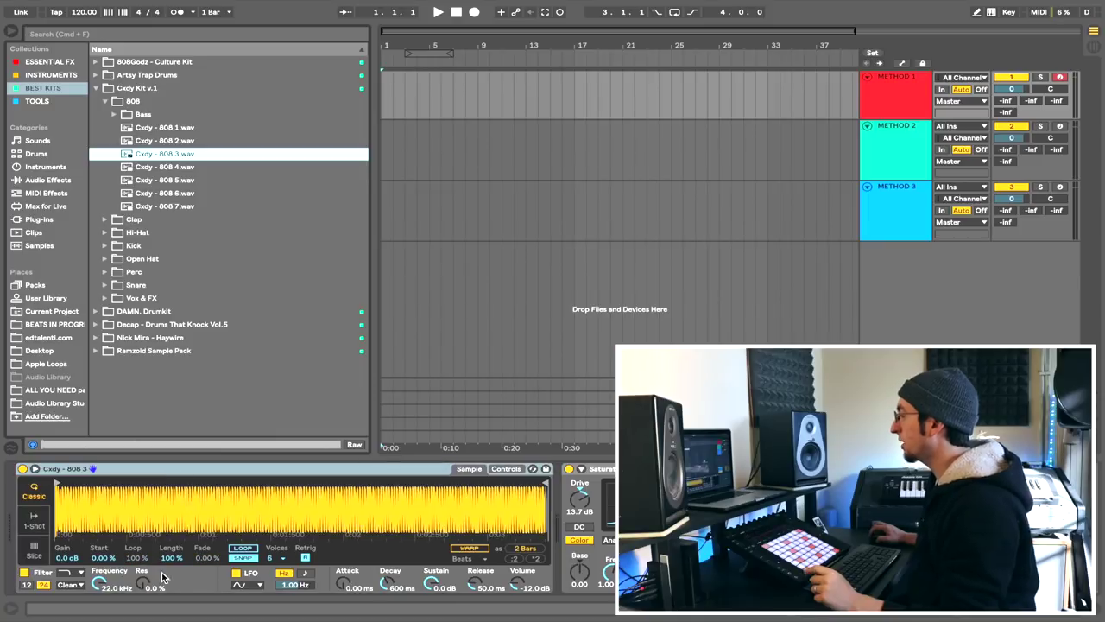
key("super+alt+b")
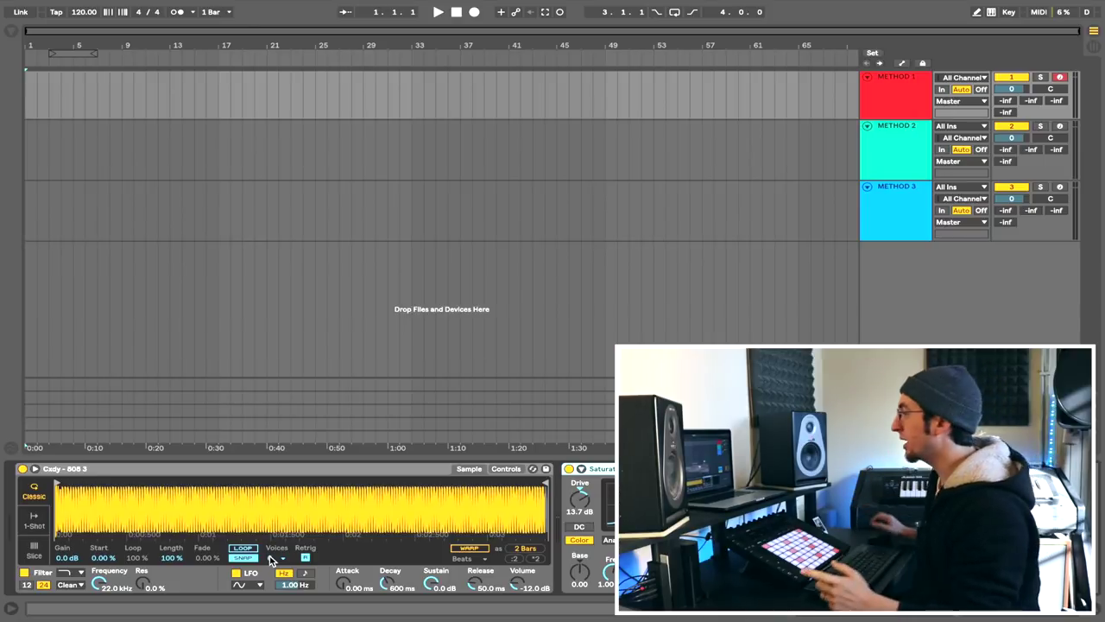
Set Simpler's Voices to 1 and bring up its envelope and glide controls
left_click(272, 557)
left_click(276, 404)
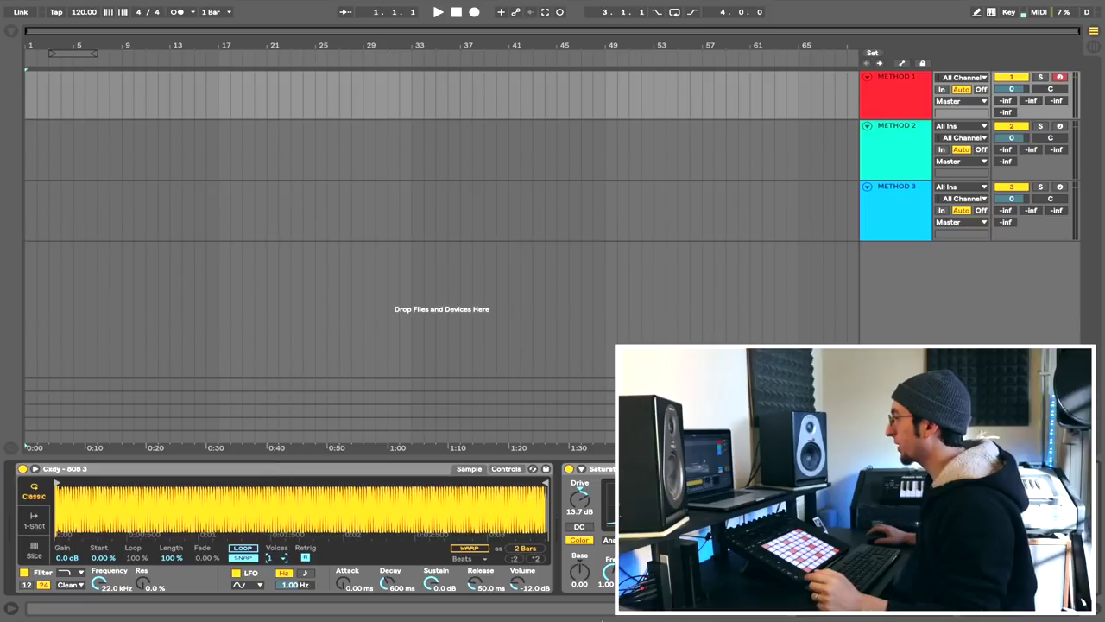
left_click(506, 469)
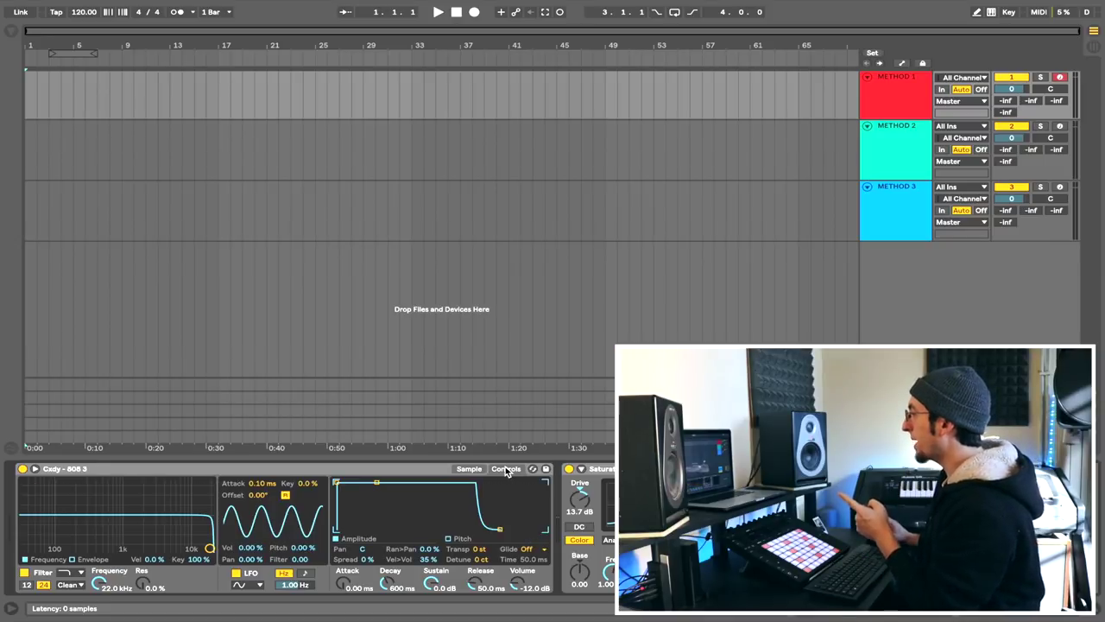
Switch Simpler's glide mode to Portamento so the notes slide into each other
left_click(526, 550)
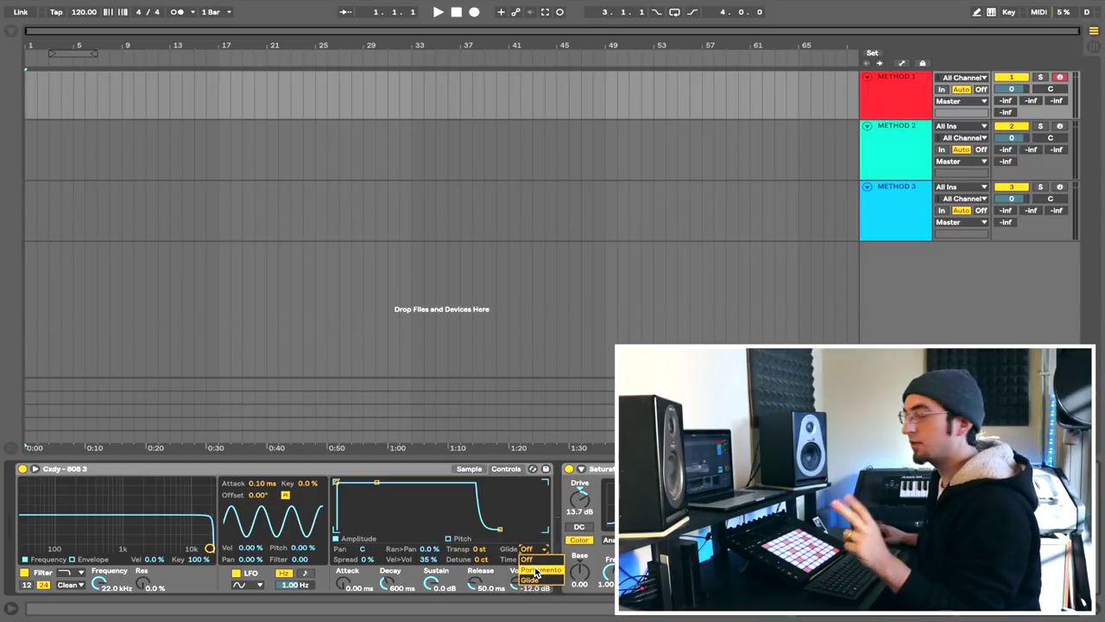
left_click(535, 571)
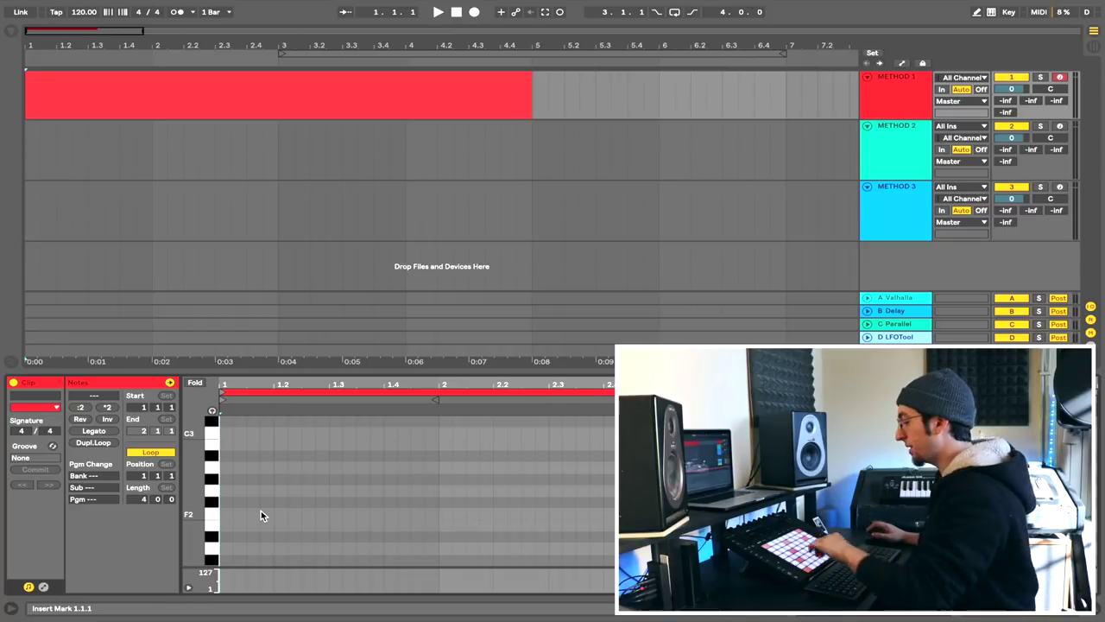
Record an F3 and F2 808 pattern into the METHOD 1 clip, then play it back
key("F9")
key("space")
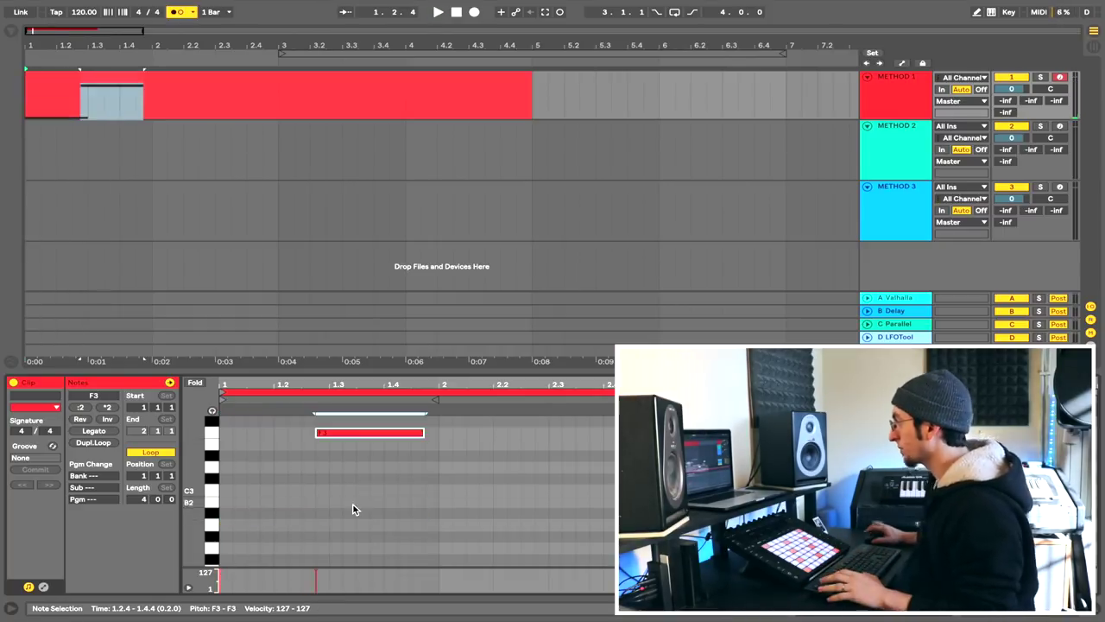
key("space")
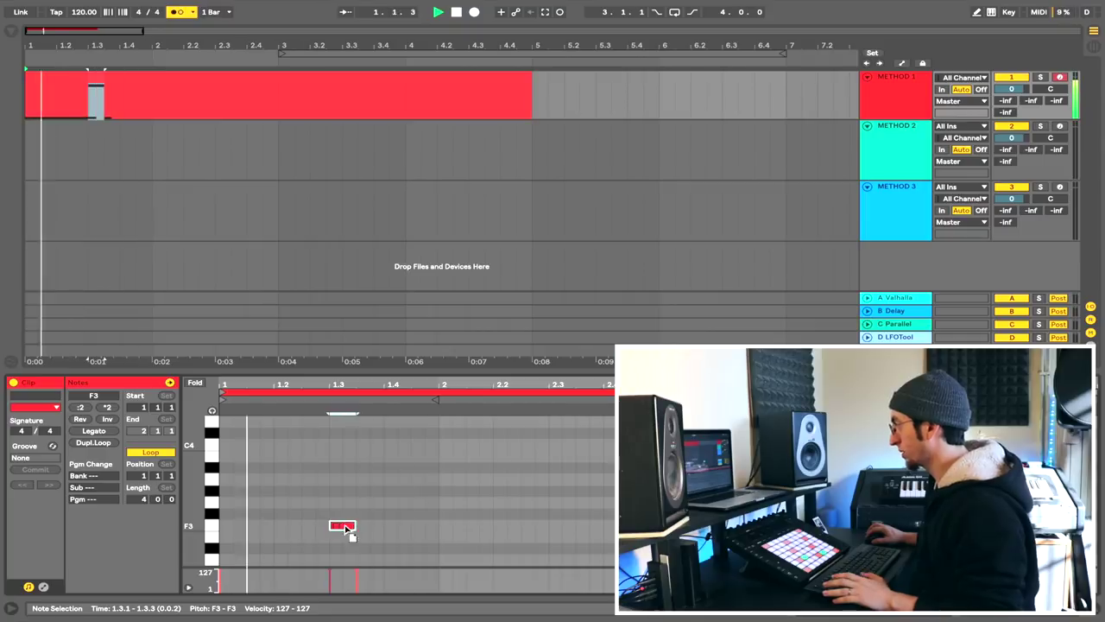
key("f")
key("f")
key("f")
key("f")
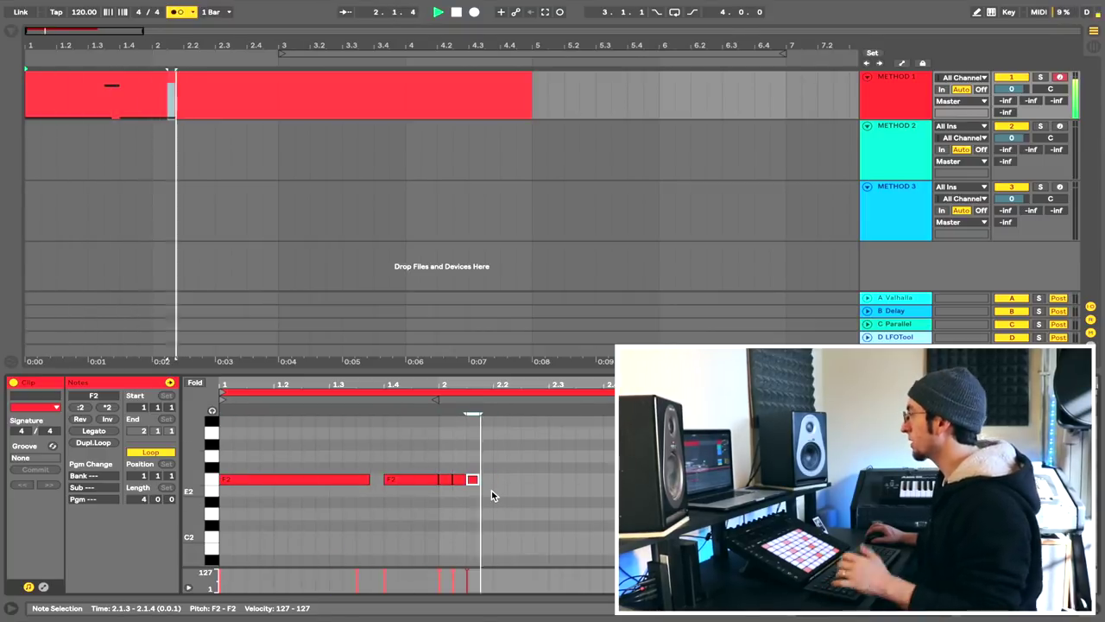
key("f")
key("f")
key("f")
key("space")
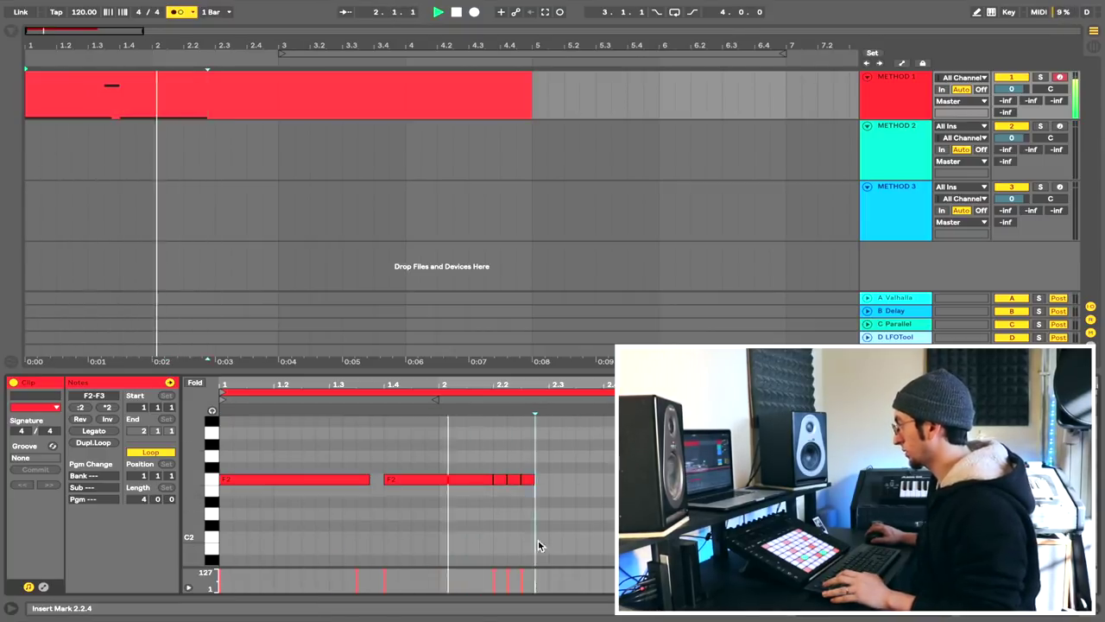
key("Right")
key("Right")
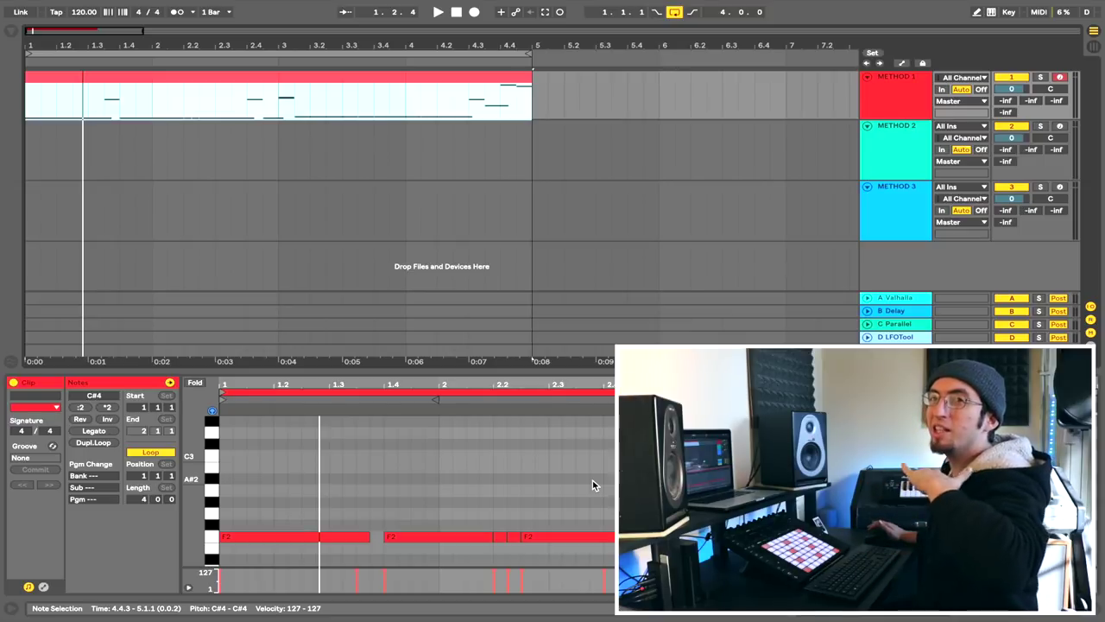
key("space")
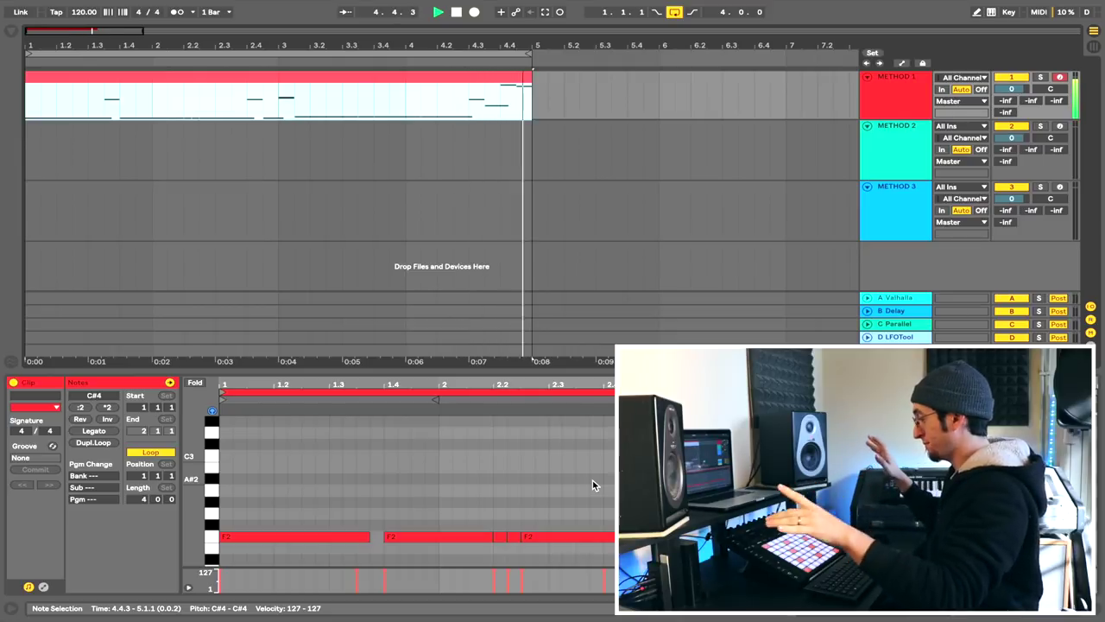
key("space")
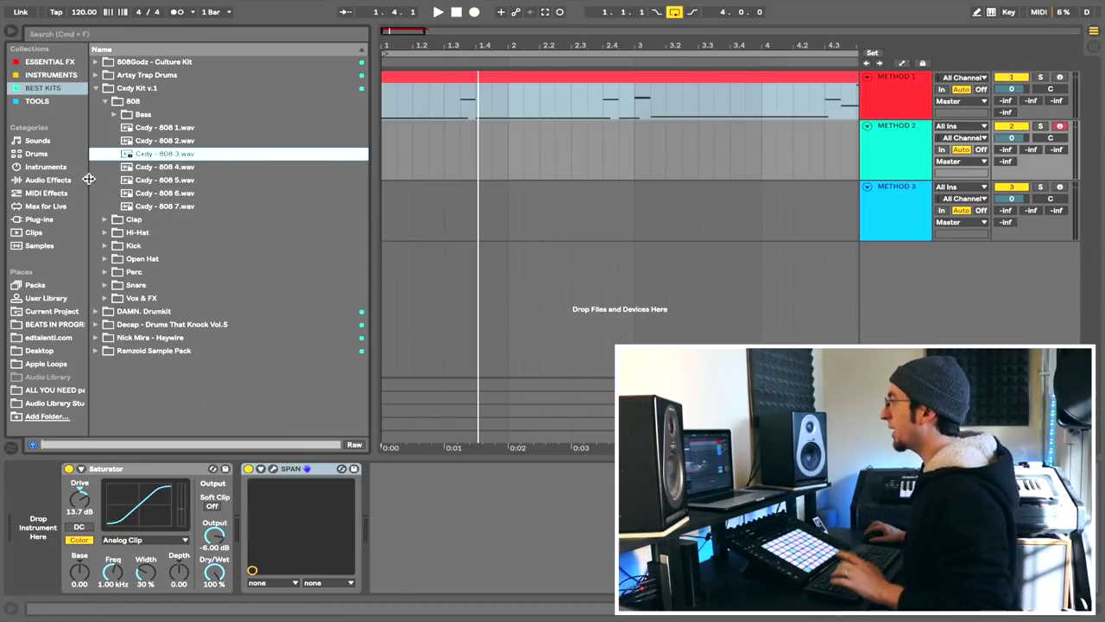
Load a Sampler with Cxdy - 808 3.wav onto METHOD 2 and show its waveform as mono
left_click(45, 167)
left_click_drag(128, 168, 64, 523)
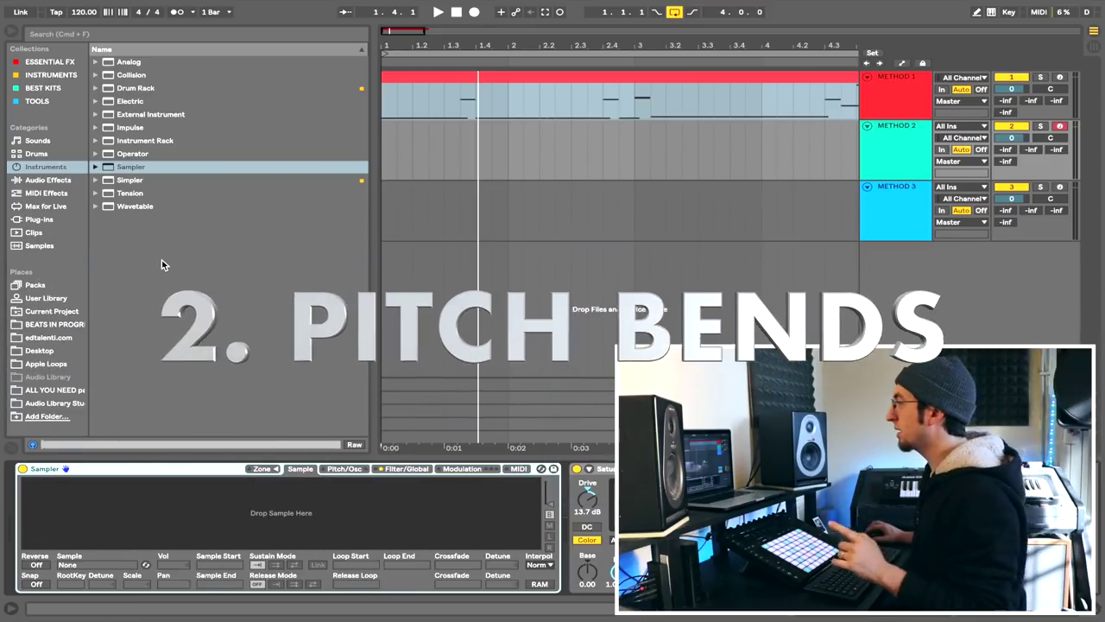
left_click(59, 88)
left_click_drag(160, 154, 199, 513)
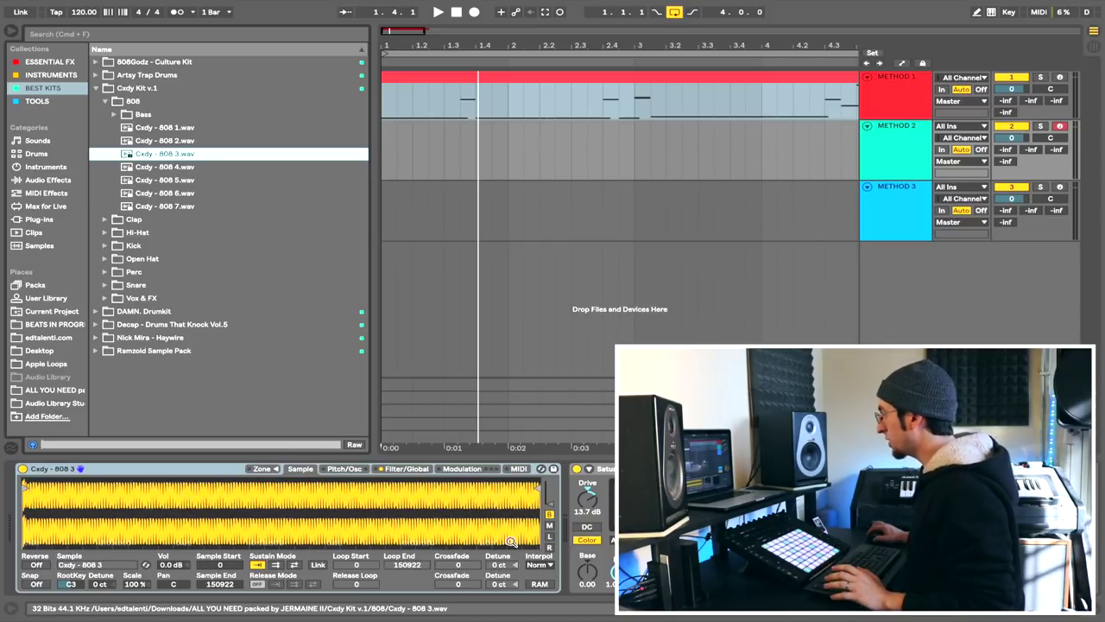
left_click(549, 525)
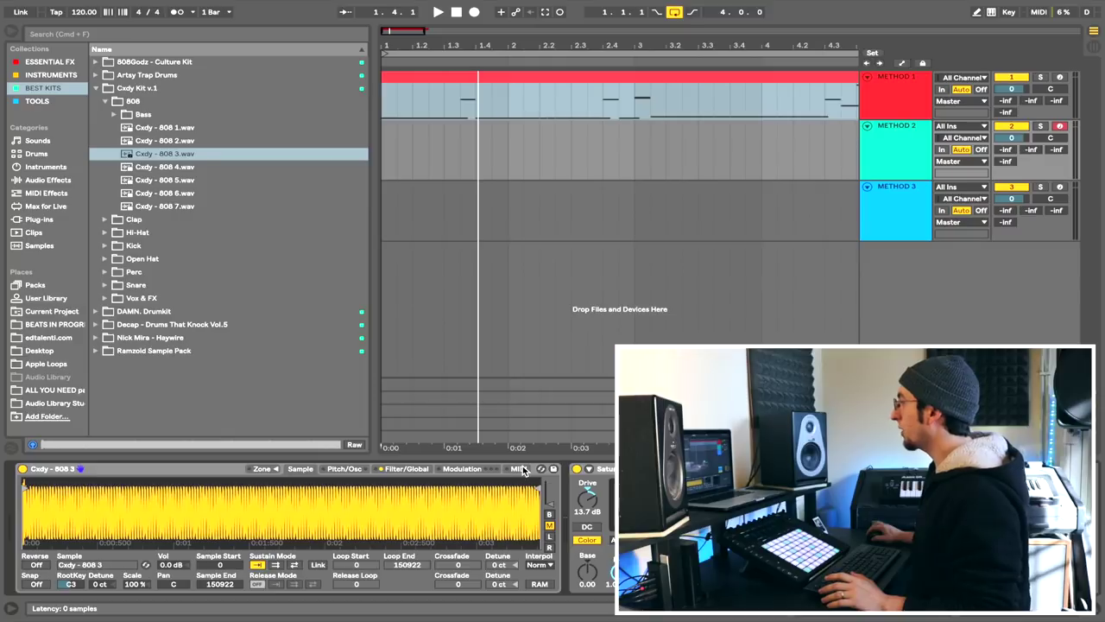
left_click(518, 469)
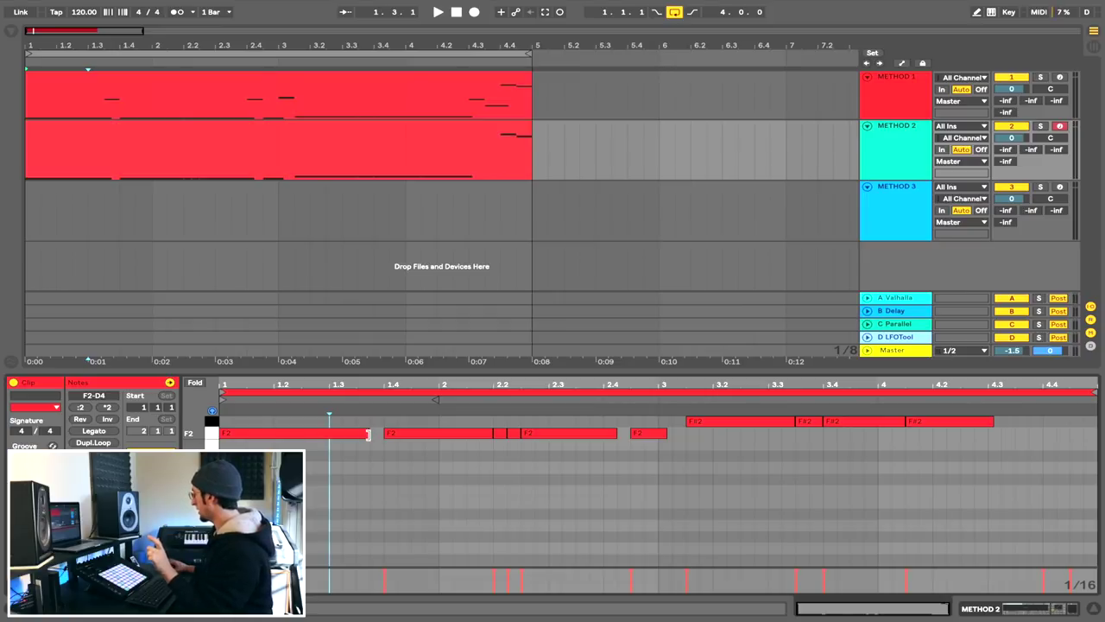
Lengthen the first and third F2 notes so they meet the following notes
left_click(367, 433)
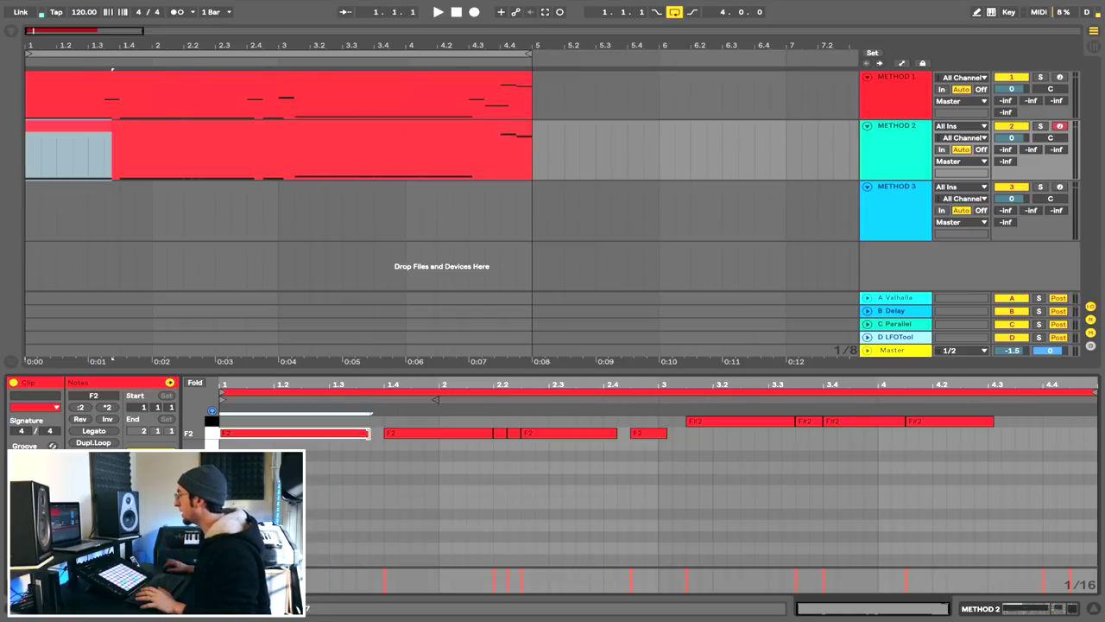
left_click_drag(368, 433, 390, 440)
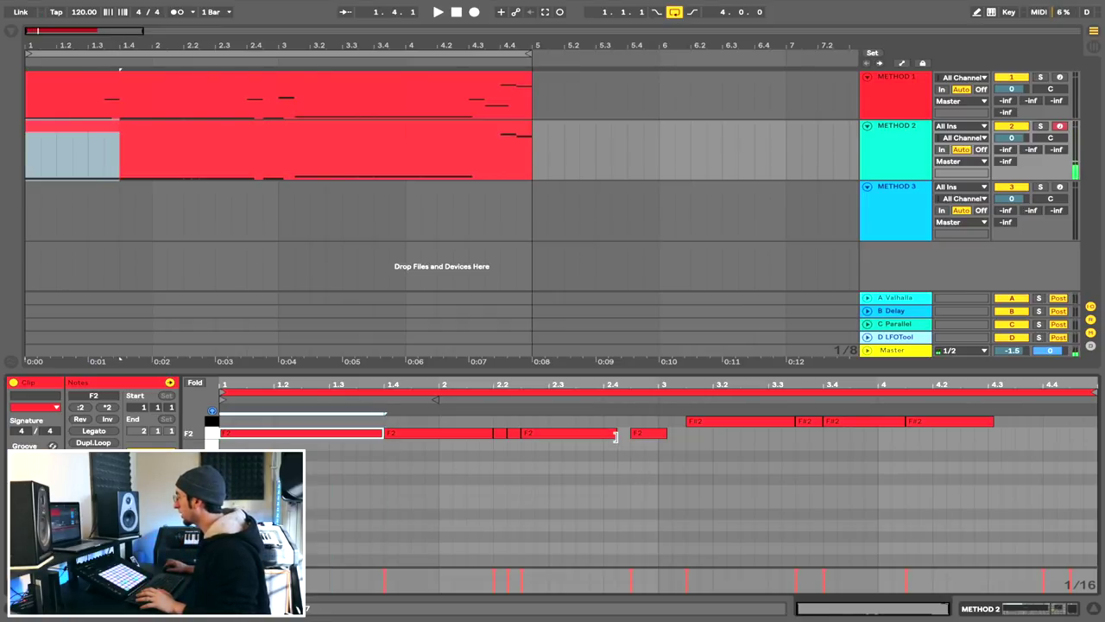
left_click_drag(616, 436, 627, 435)
Show the automation lanes and limit Sampler to 1 voice
key("a")
key("shift+Tab")
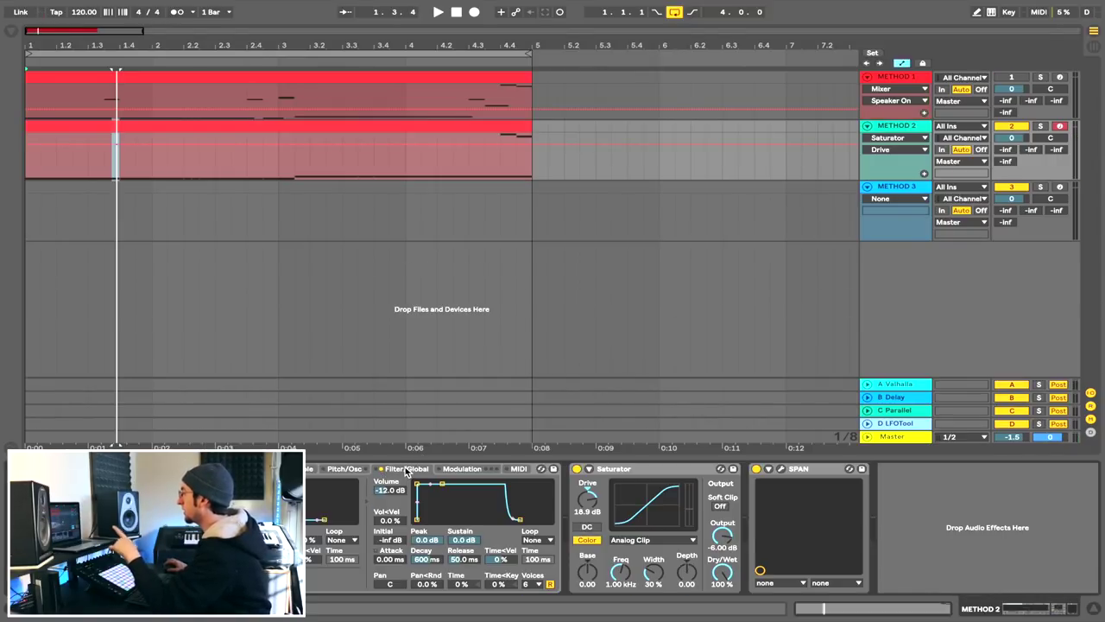
left_click(531, 585)
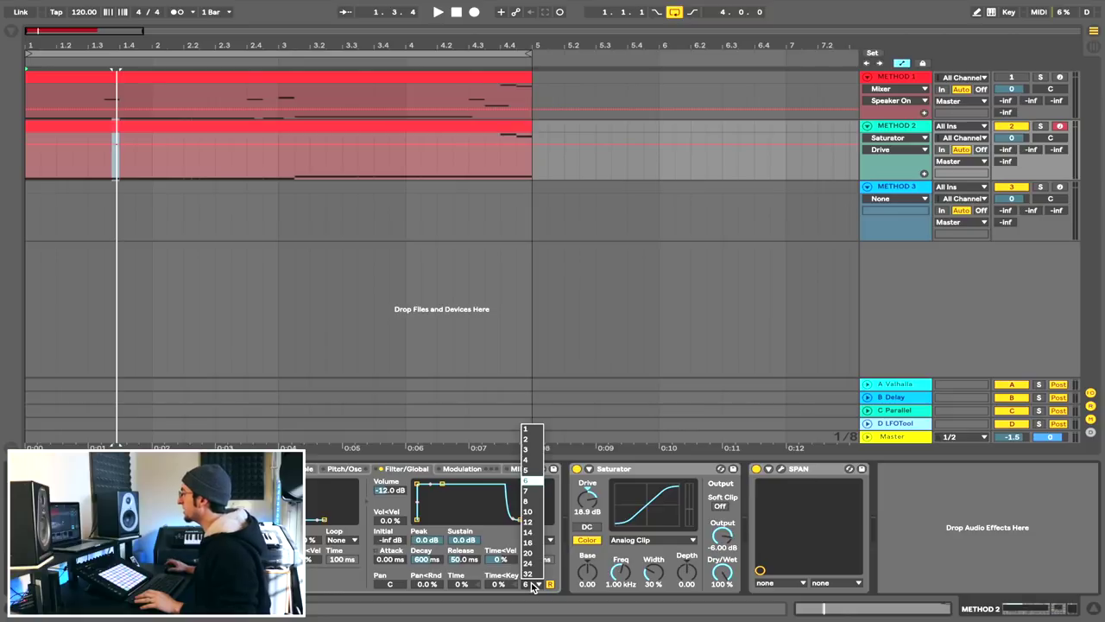
left_click(534, 430)
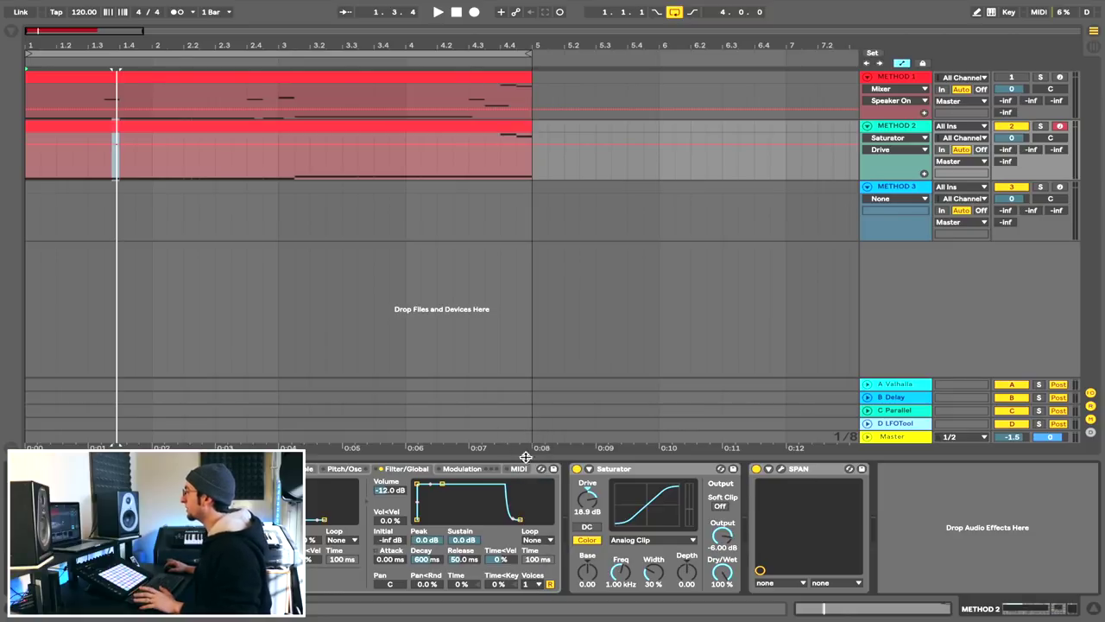
Leave automation mode and open the METHOD 2 clip, playing it from near its start
key("a")
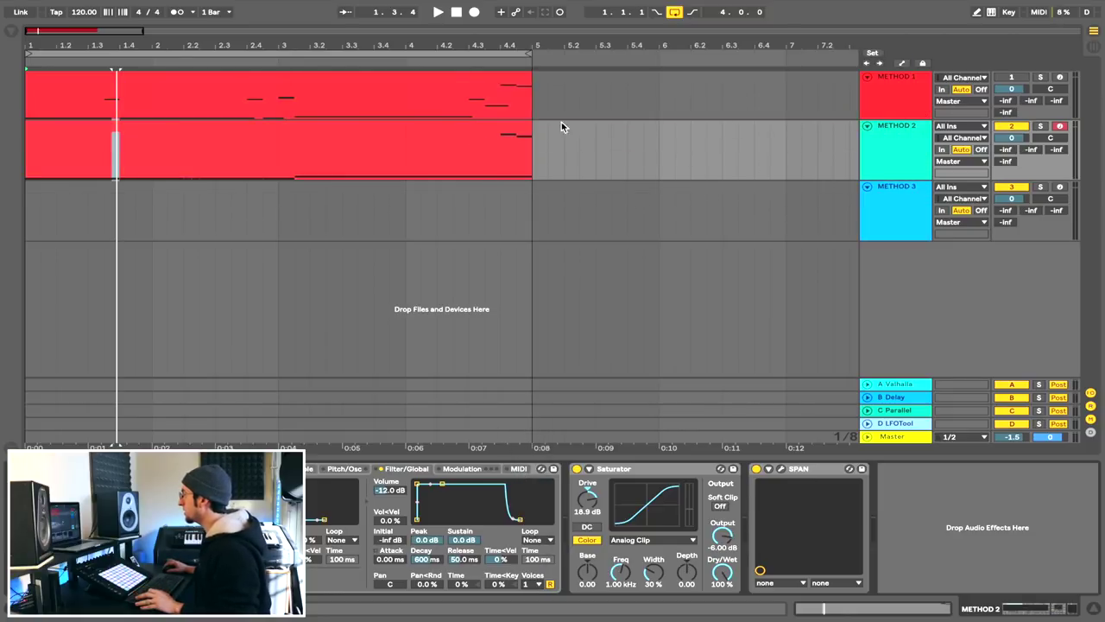
double_click(466, 136)
left_click(355, 338)
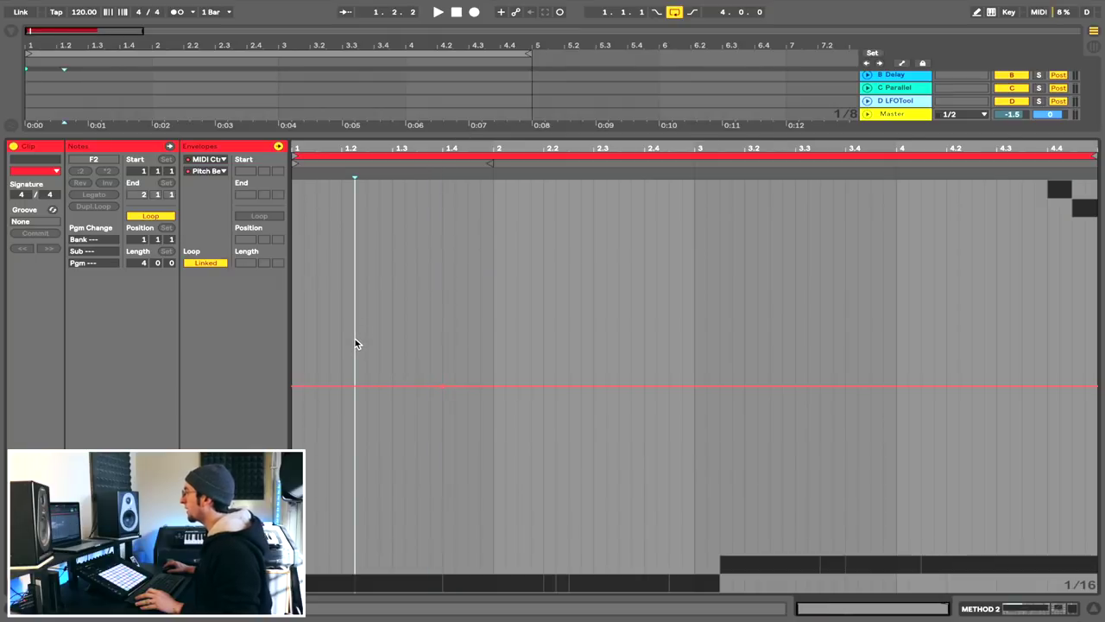
key("space")
Shape the Pitch Bend envelope: raise a spike to 4425, widen spikes, add a shallow dip near bar 4
left_click_drag(430, 385, 430, 277)
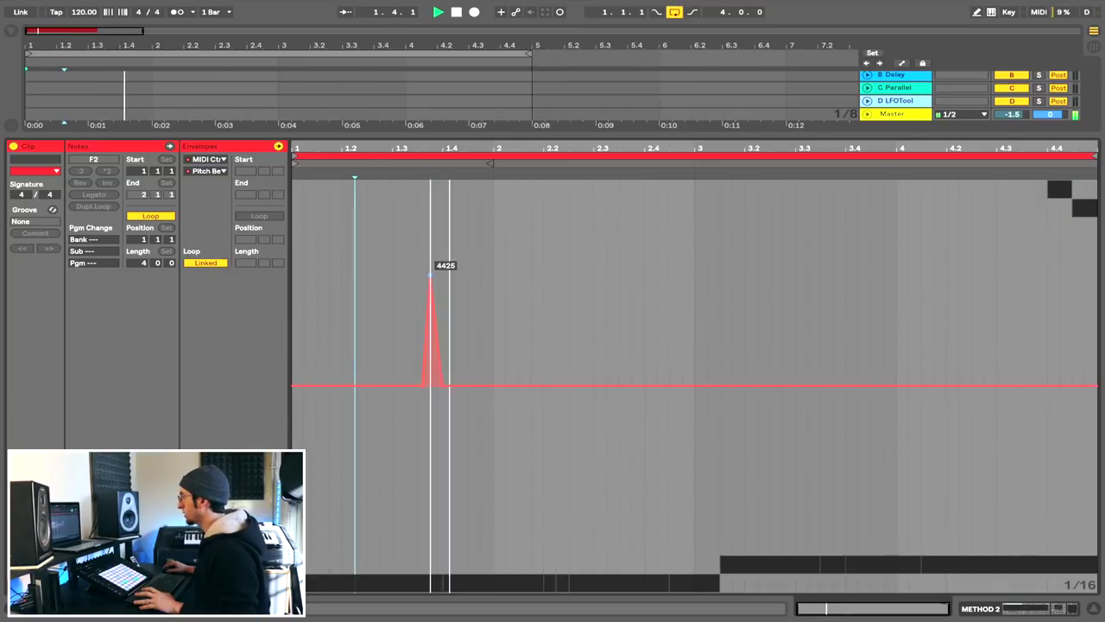
left_click_drag(422, 385, 405, 385)
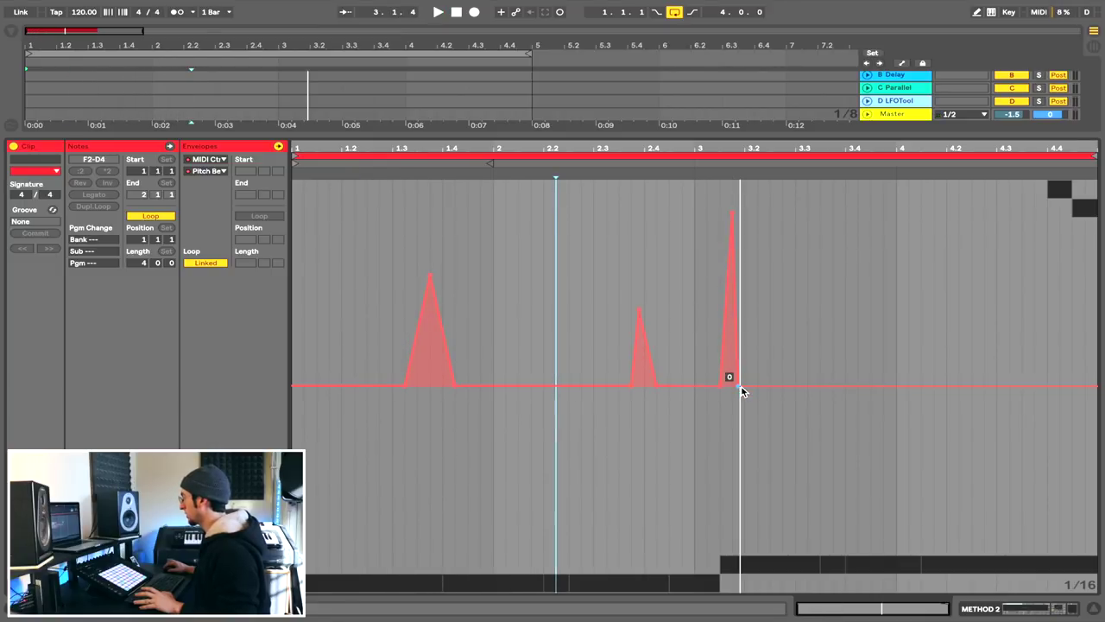
left_click_drag(739, 385, 782, 385)
key("space")
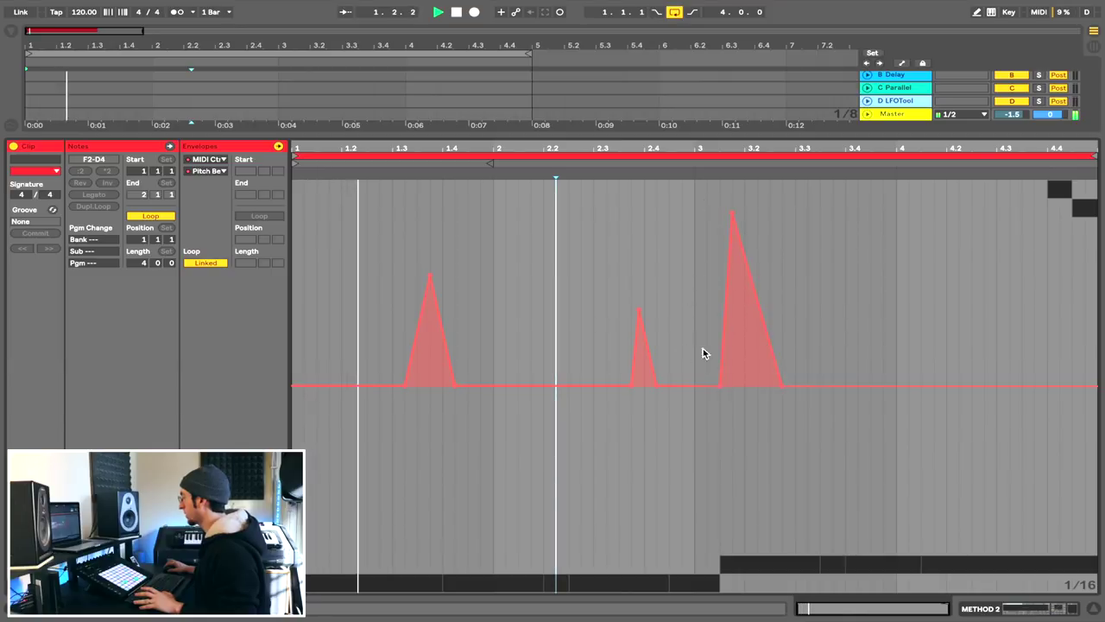
left_click_drag(886, 385, 907, 486)
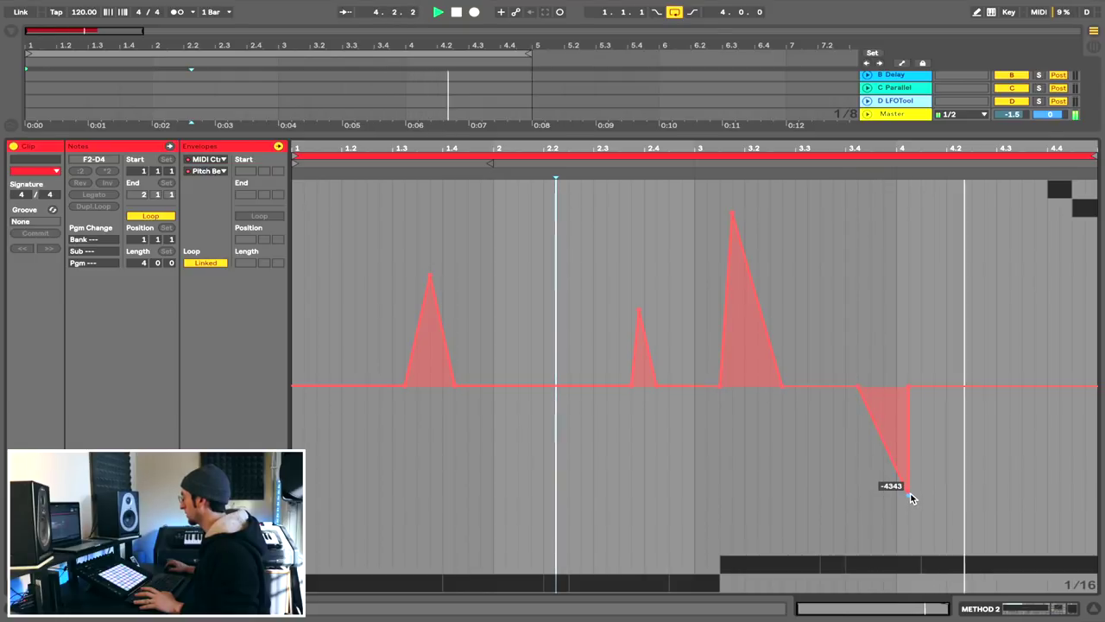
left_click_drag(908, 495, 908, 448)
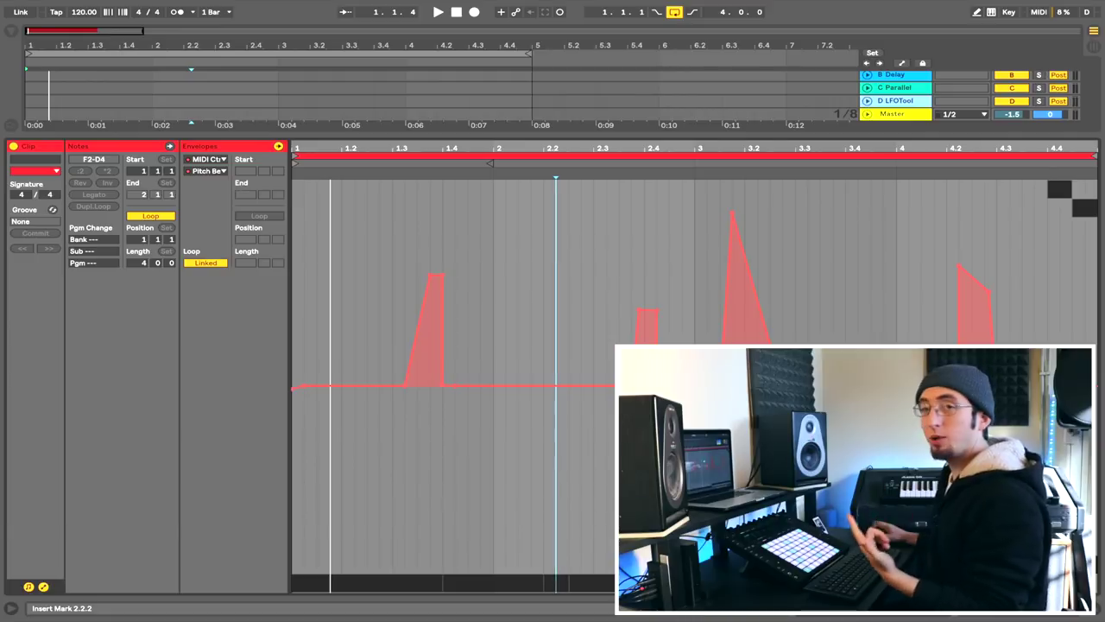
Return to the full arrangement, deactivate METHOD 2, and select METHOD 3
left_click(1097, 611)
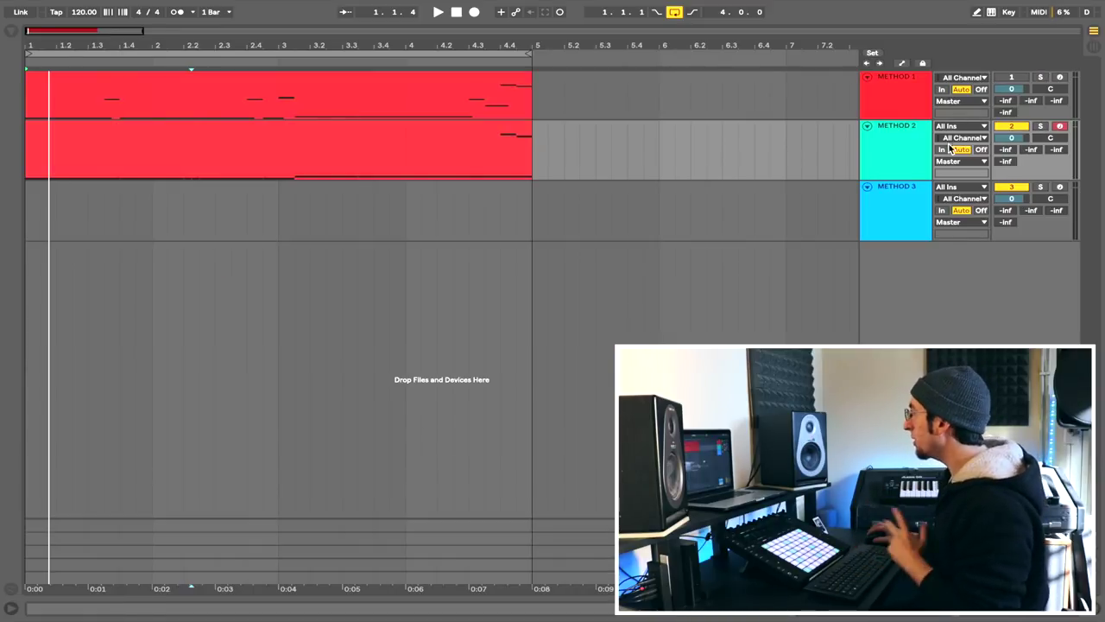
left_click(1008, 127)
left_click(881, 204)
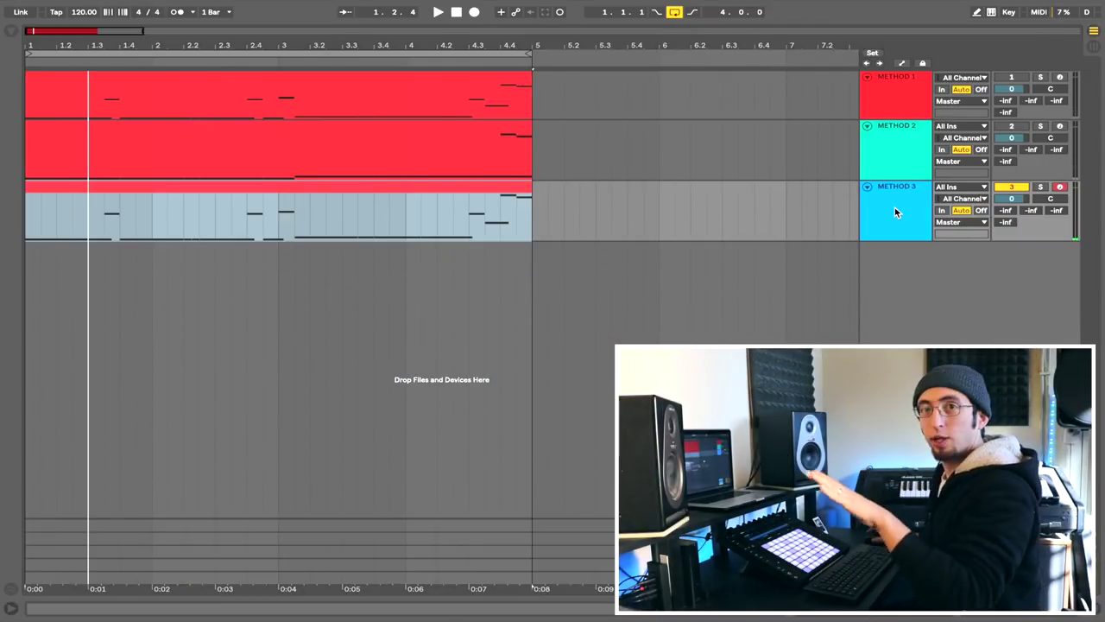
Freeze and flatten METHOD 3 into audio, then open the resulting frozen clip
right_click(895, 211)
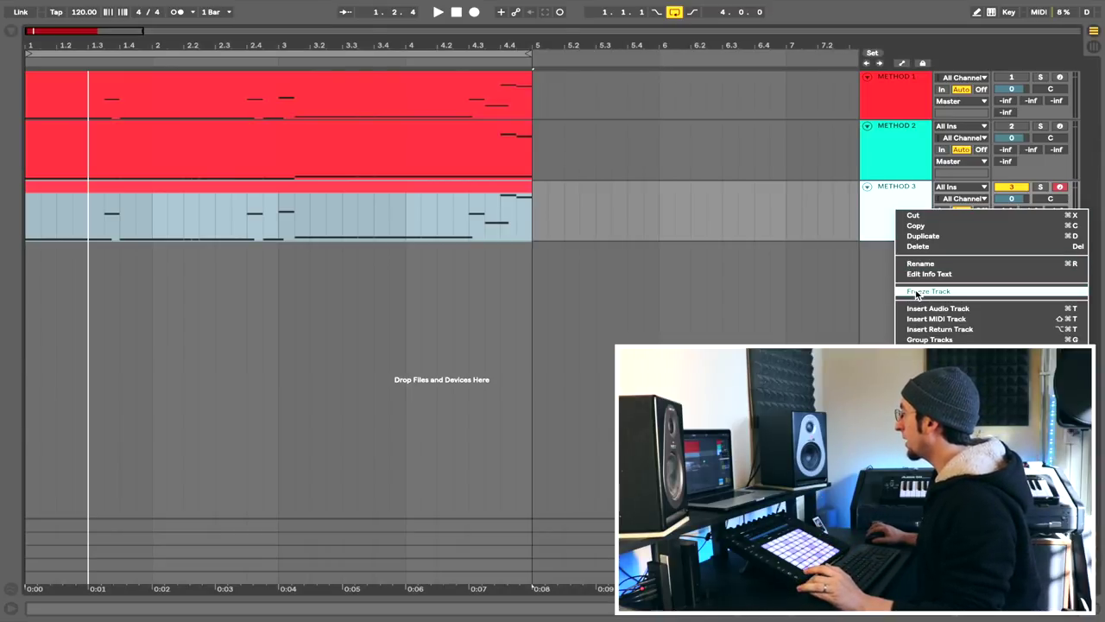
left_click(915, 292)
right_click(887, 213)
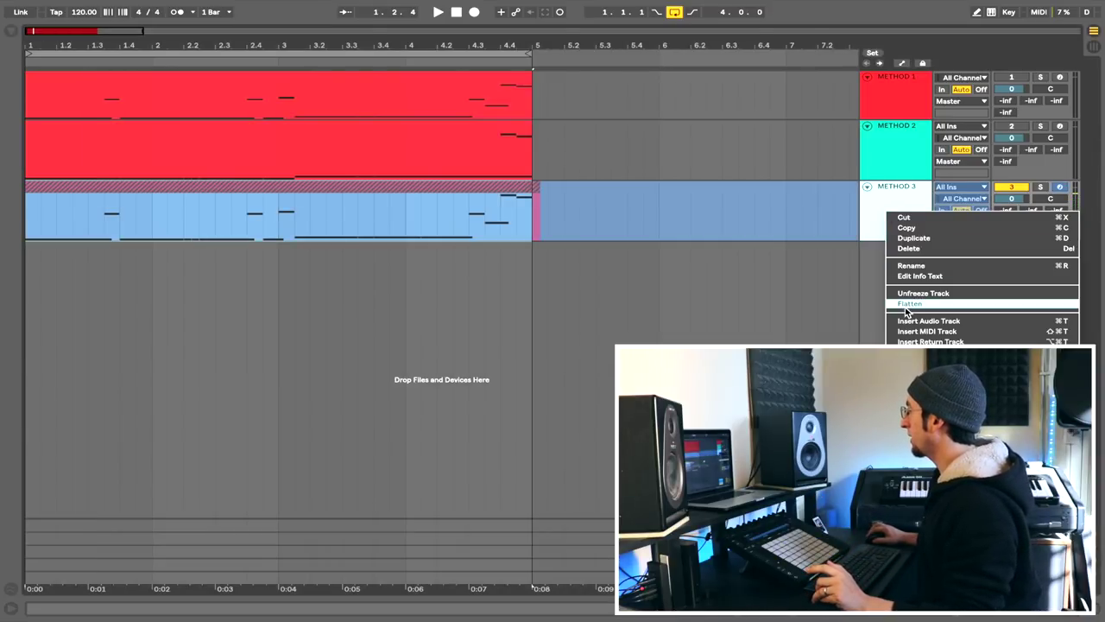
left_click(907, 304)
left_click(537, 202)
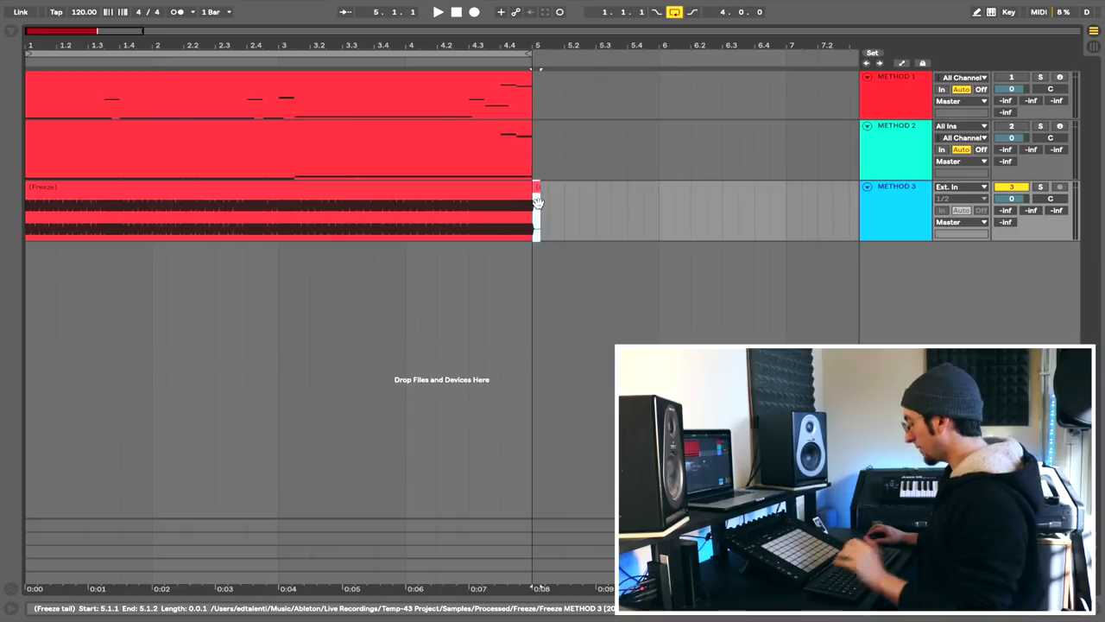
left_click(540, 207)
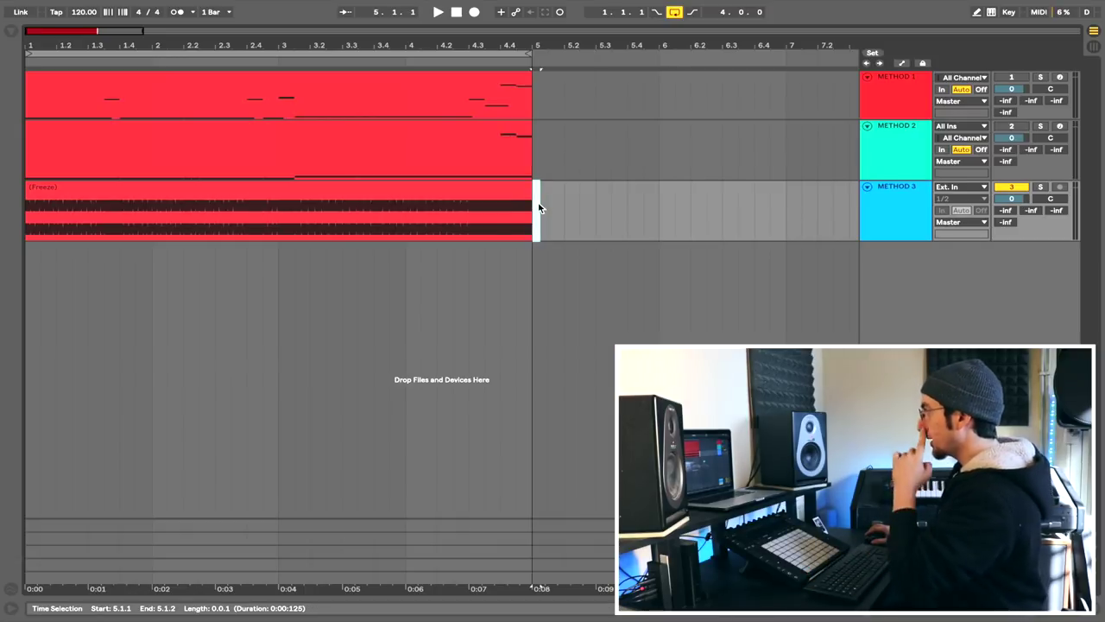
double_click(345, 202)
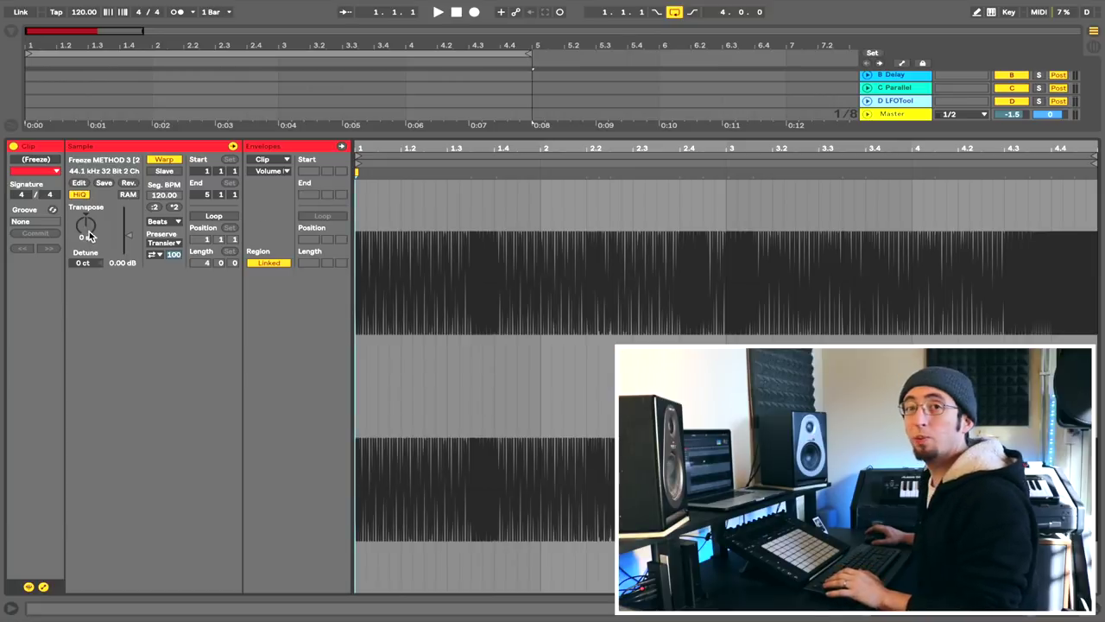
Show the clip's Envelopes box with Transposition Modulation, and set playback to the clip start
left_click(44, 588)
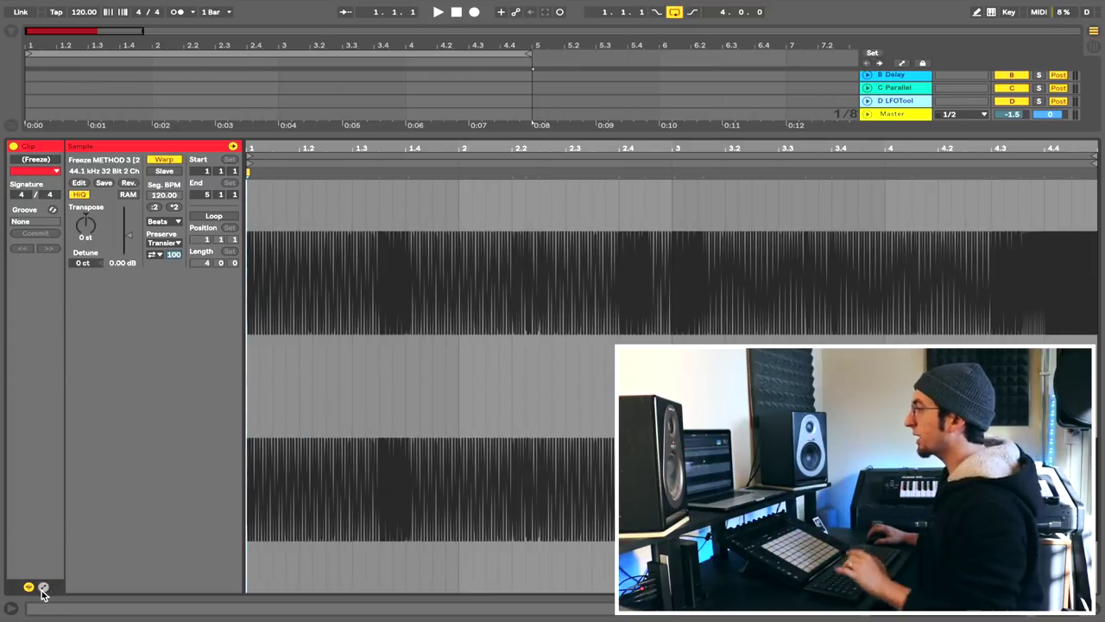
left_click(44, 587)
left_click(283, 171)
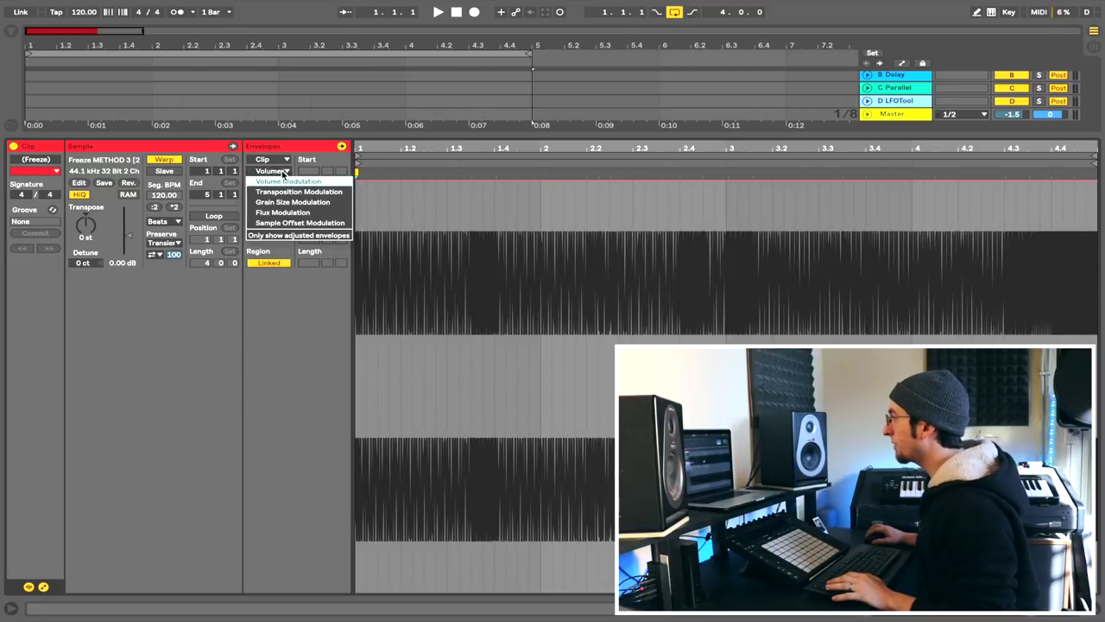
left_click(287, 190)
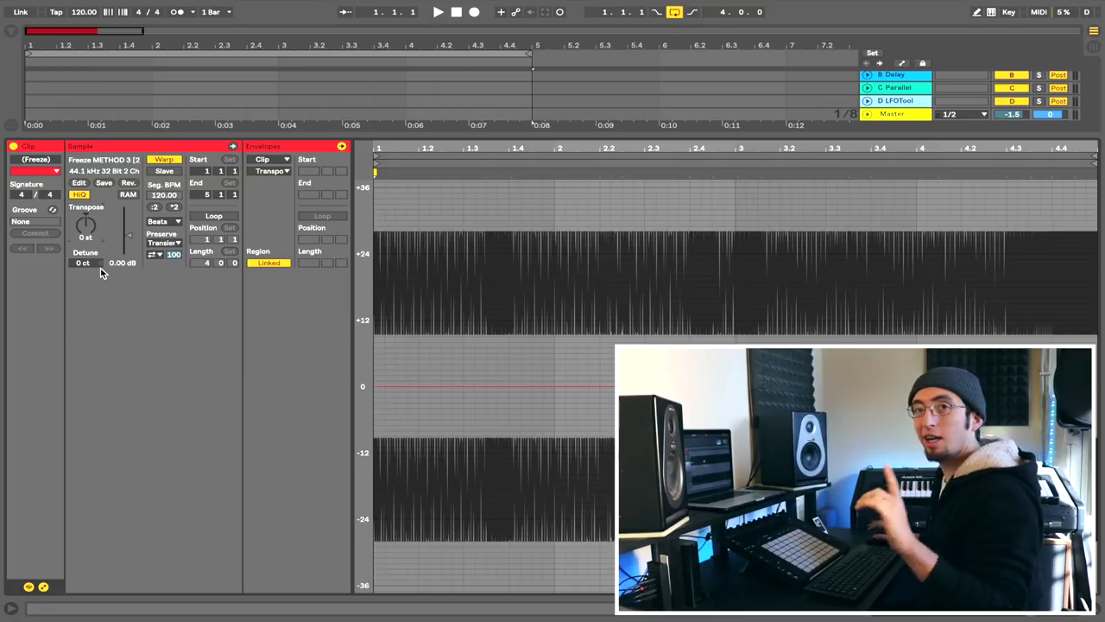
left_click(458, 378)
While the frozen clip plays, draw a -18 st transposition dip early, then sloped spikes near beats 2.1 and 3.2
key("space")
left_click_drag(458, 380, 473, 484)
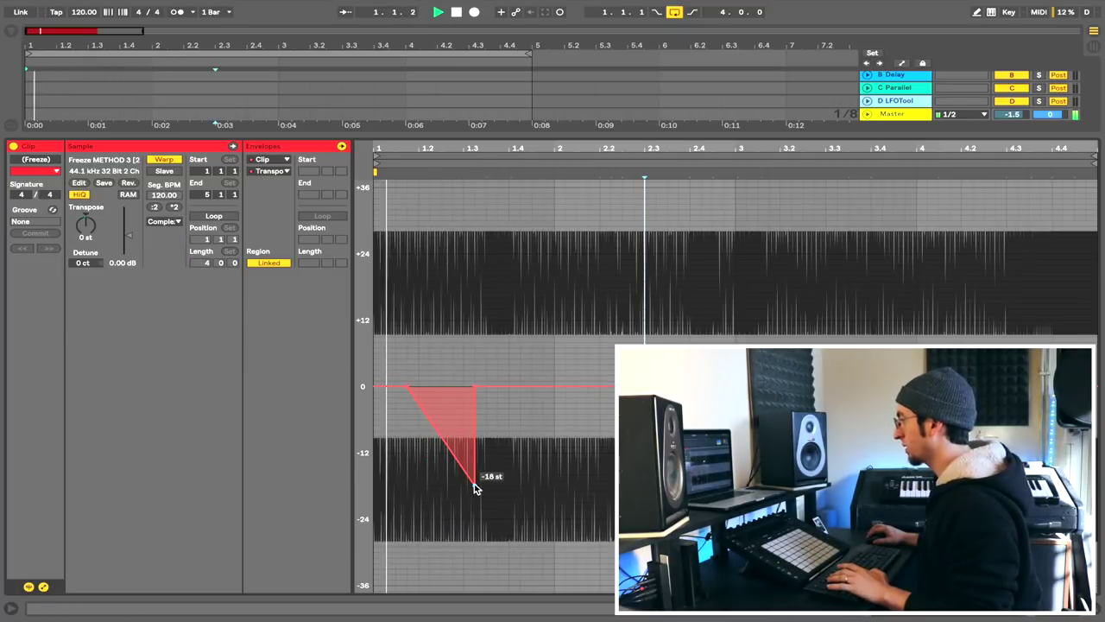
left_click_drag(587, 385, 594, 216)
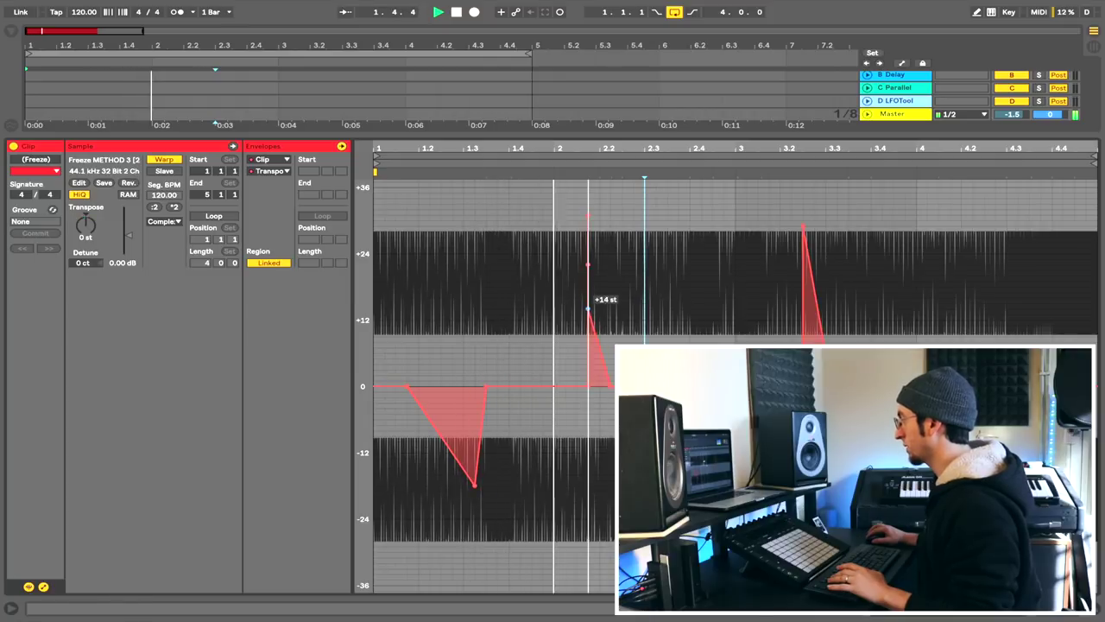
left_click_drag(604, 302, 643, 281)
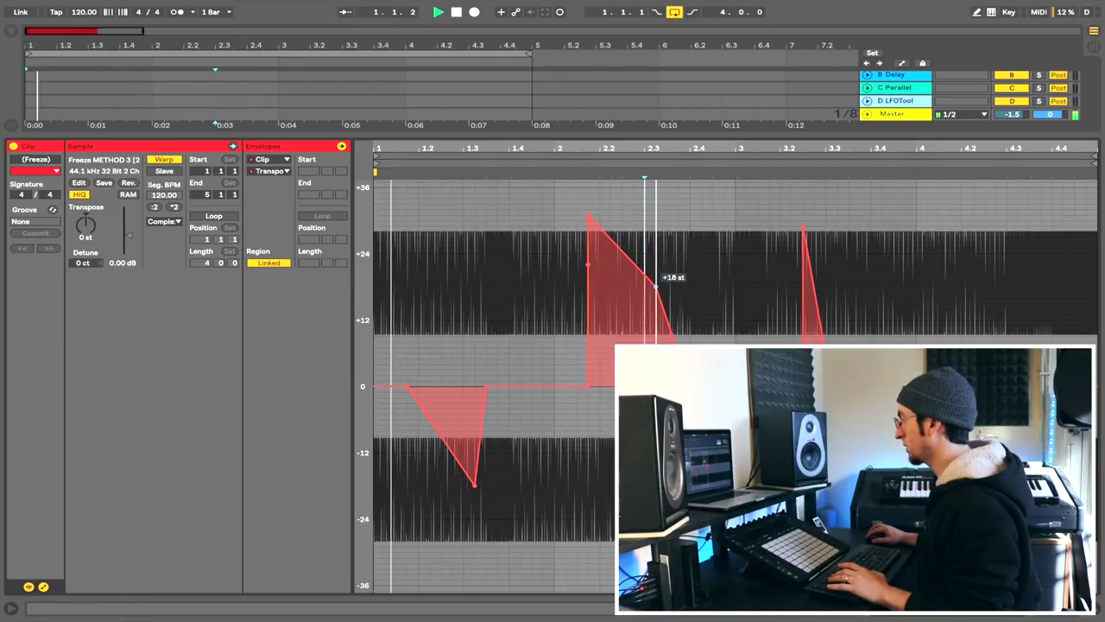
left_click_drag(665, 337, 633, 293)
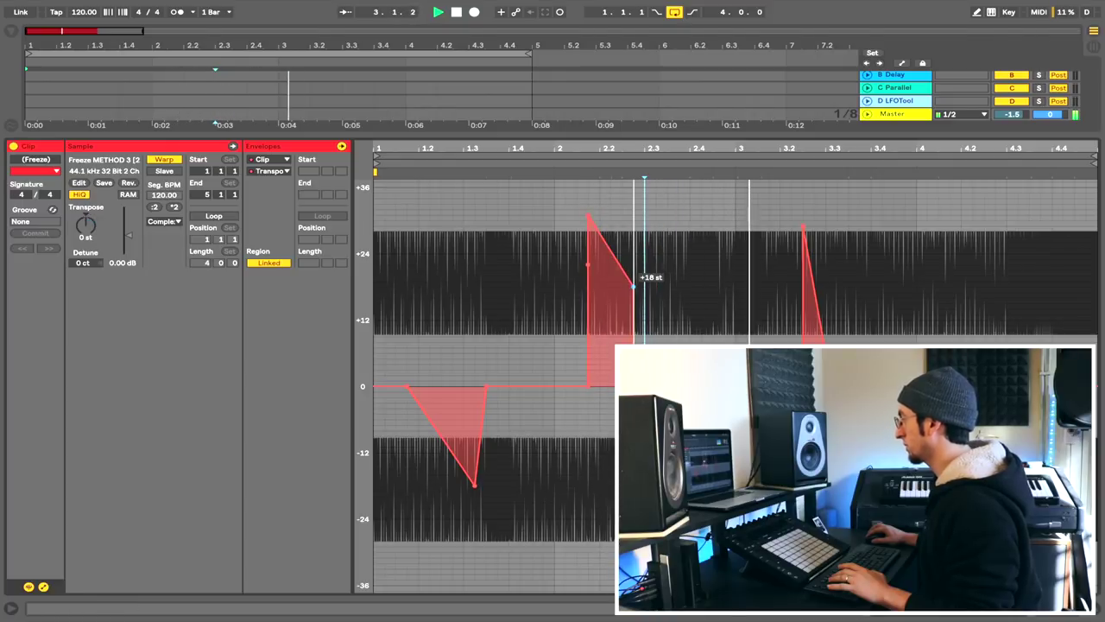
left_click_drag(633, 294, 618, 293)
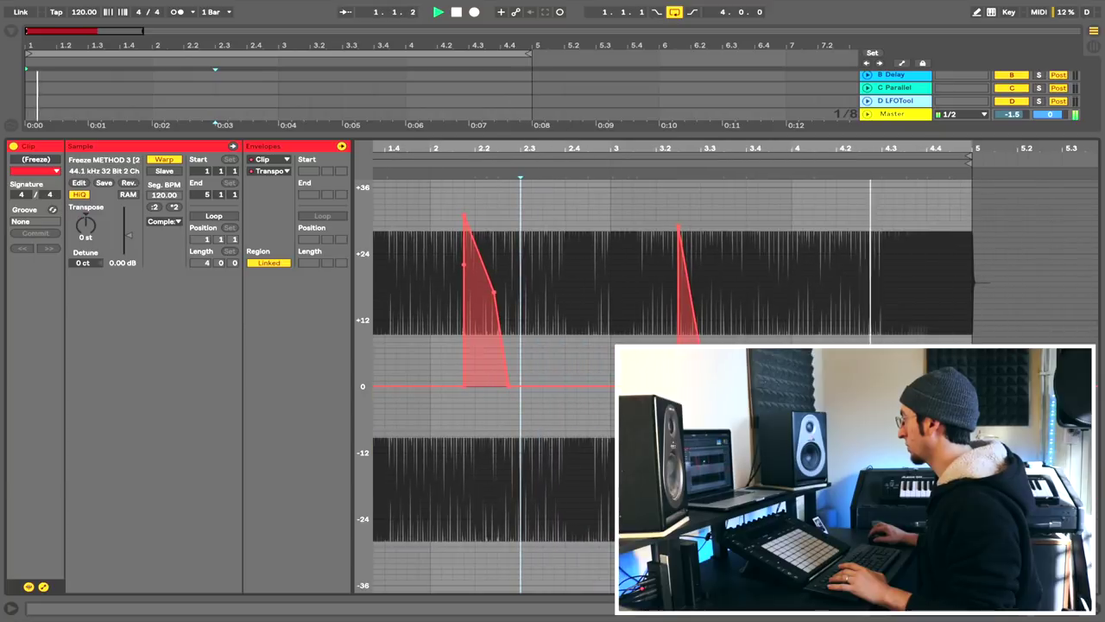
key("space")
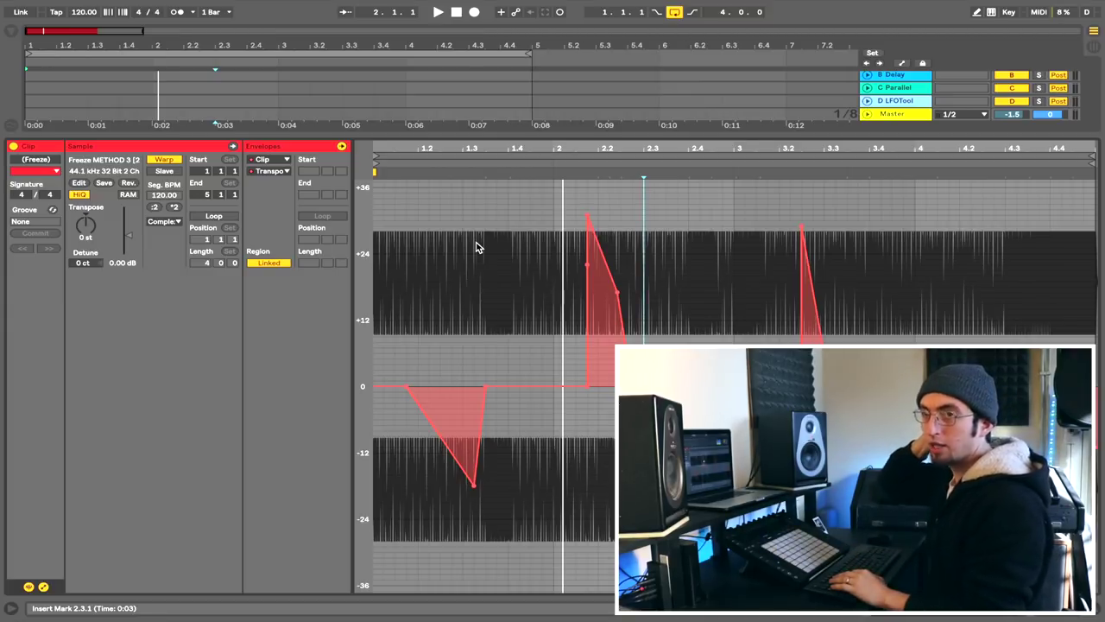
key("space")
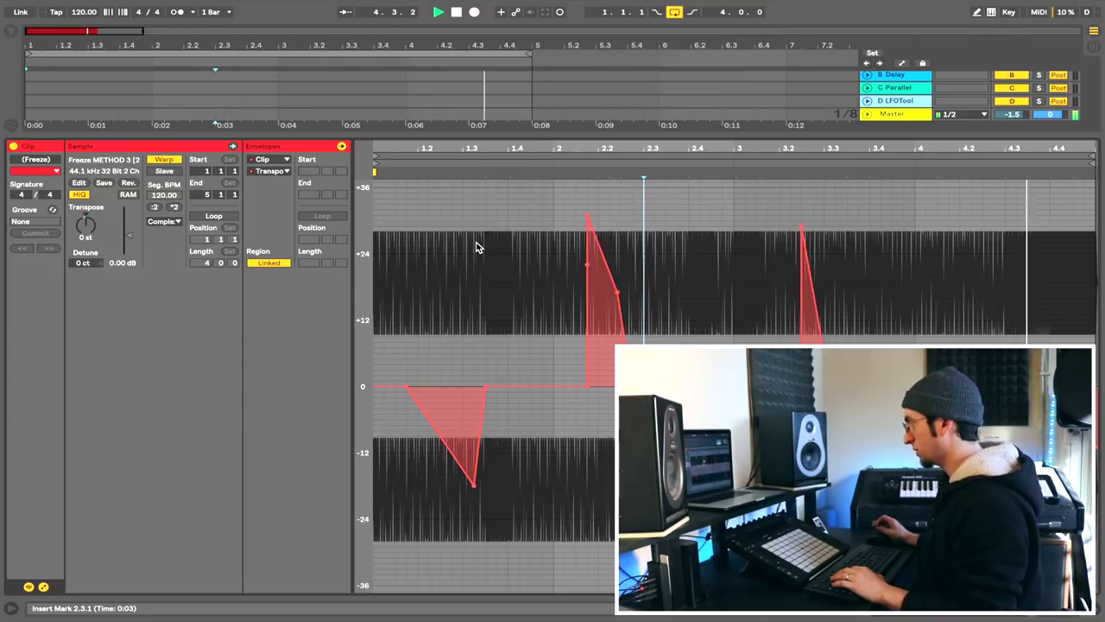
key("space")
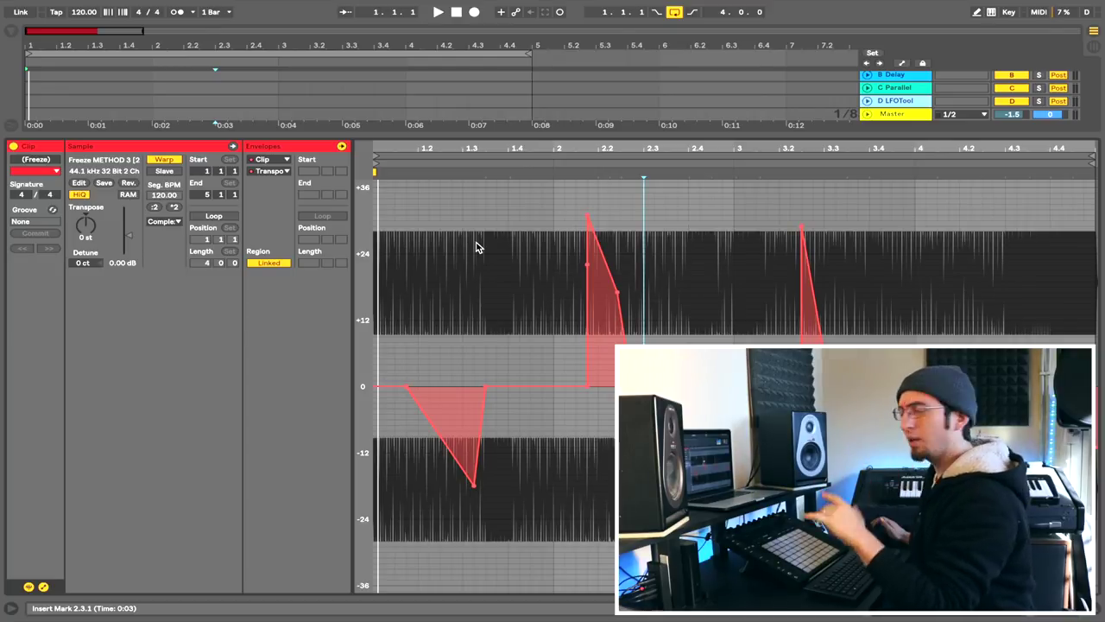